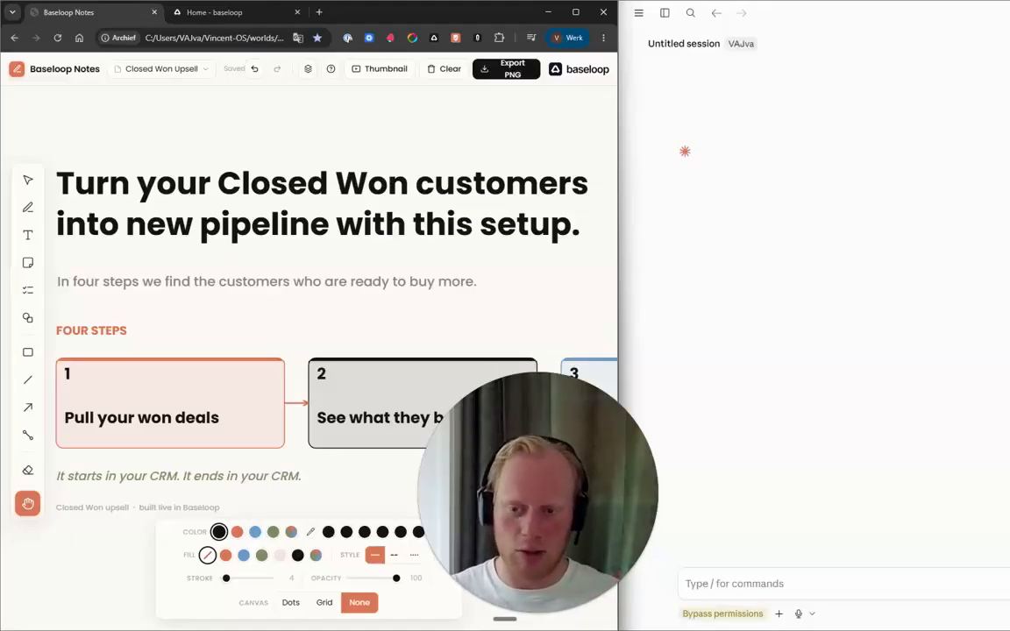
# Step: Look over the four-step Closed Won upsell diagram, from pulling won deals to sending results back as tasks
pyautogui.moveTo(509, 478); pyautogui.dragTo(530, 433)
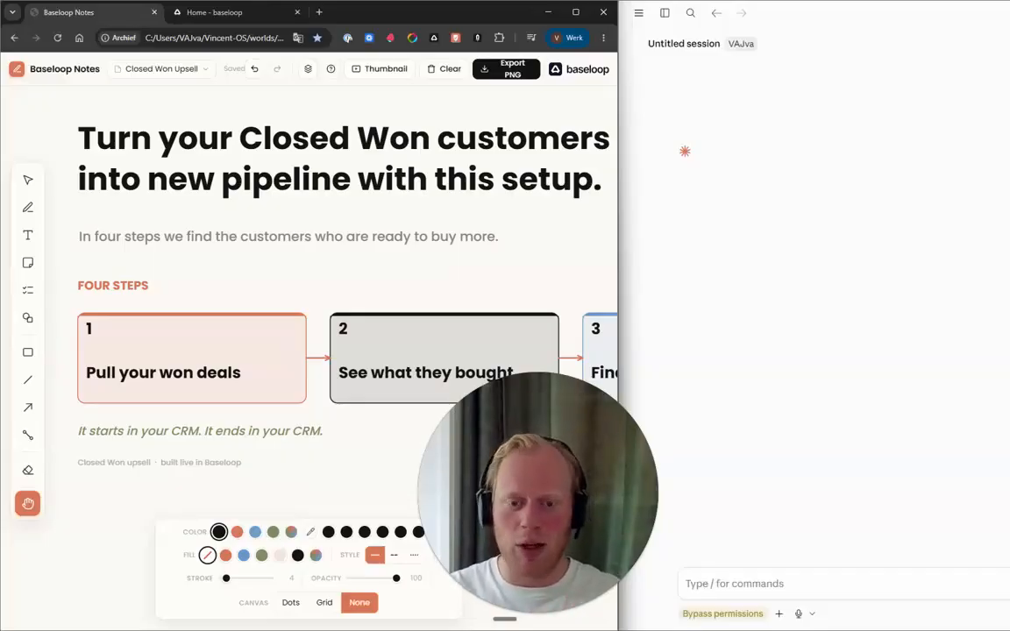
pyautogui.moveTo(368, 272); pyautogui.dragTo(274, 242)
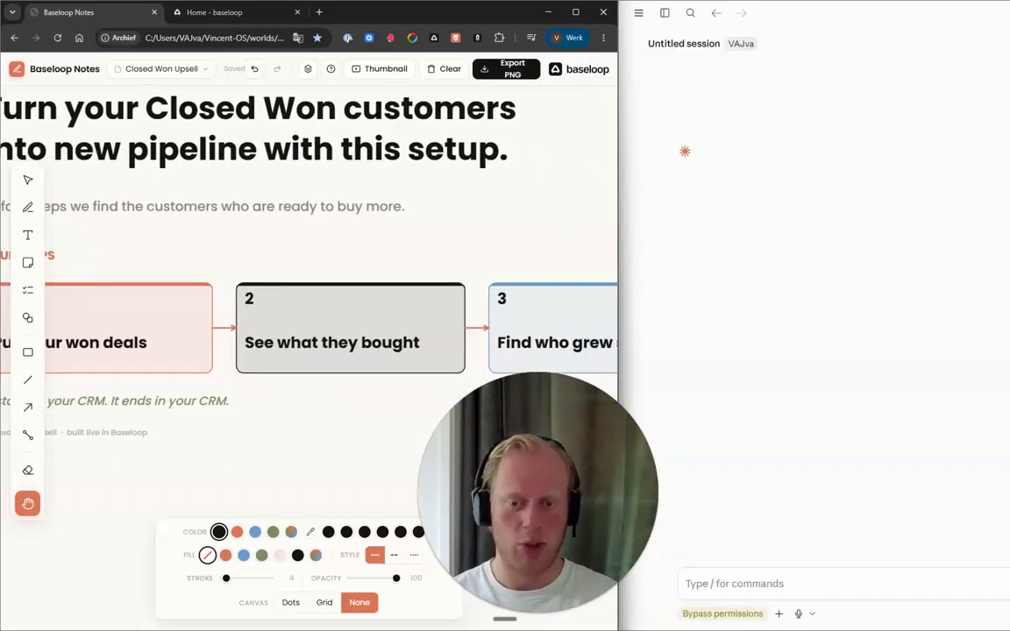
pyautogui.moveTo(368, 263); pyautogui.dragTo(211, 252)
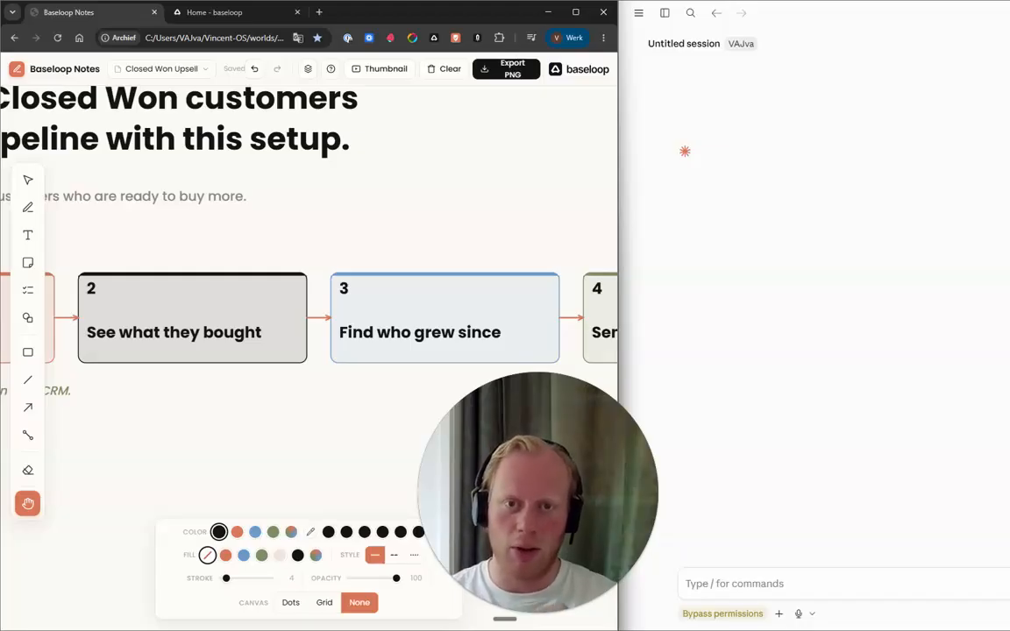
pyautogui.moveTo(421, 263); pyautogui.dragTo(150, 229)
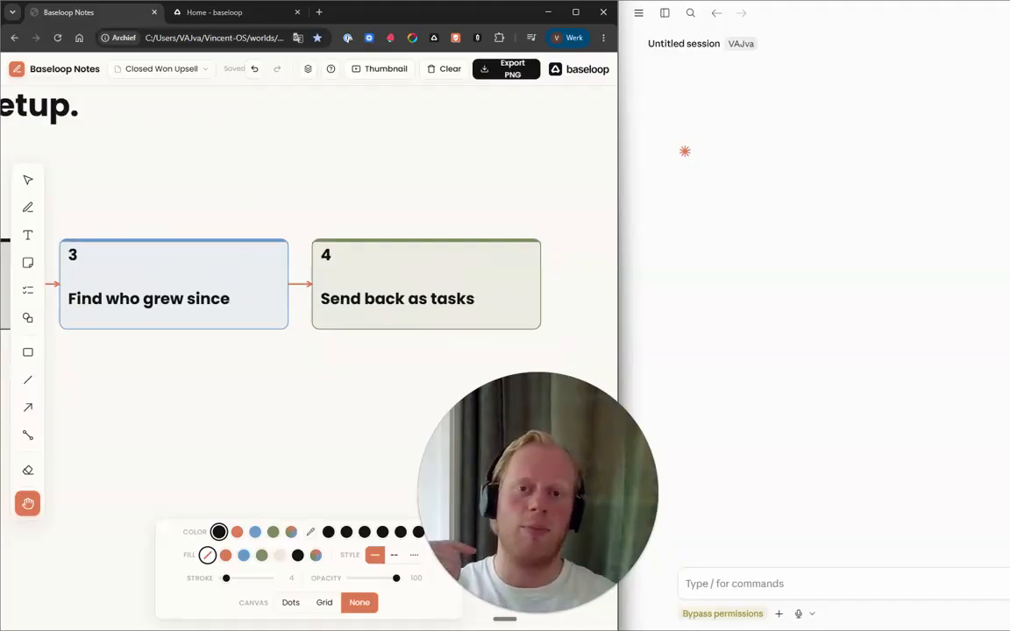
pyautogui.moveTo(150, 229); pyautogui.dragTo(473, 228)
pyautogui.scroll(-4, 361, 211)
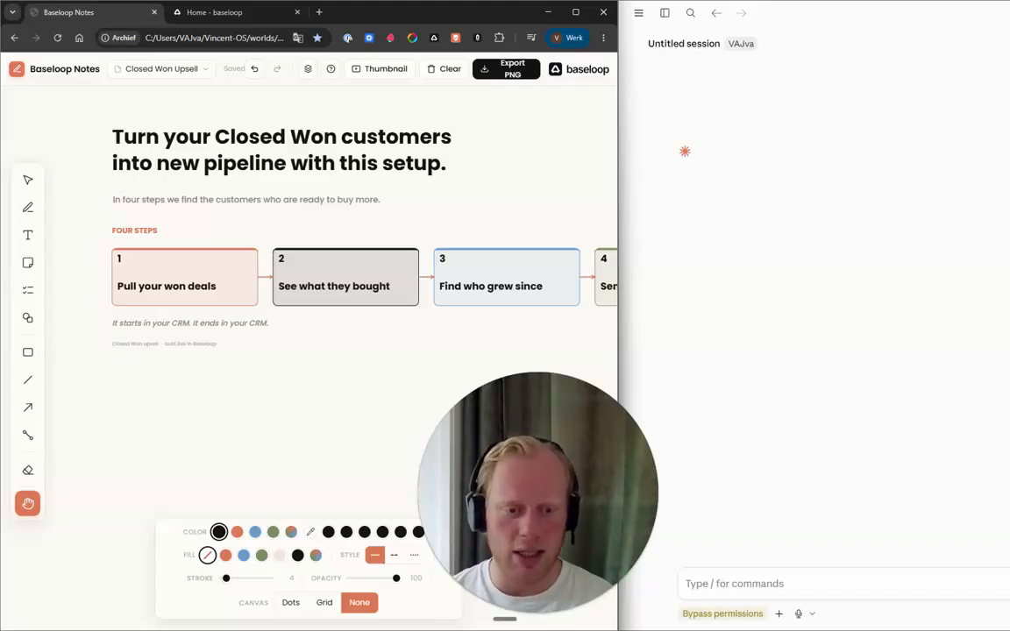
# Step: Switch to the Claude session beside the browser and begin a prompt with the /baseloop command
pyautogui.hotkey('alt', 'Tab')
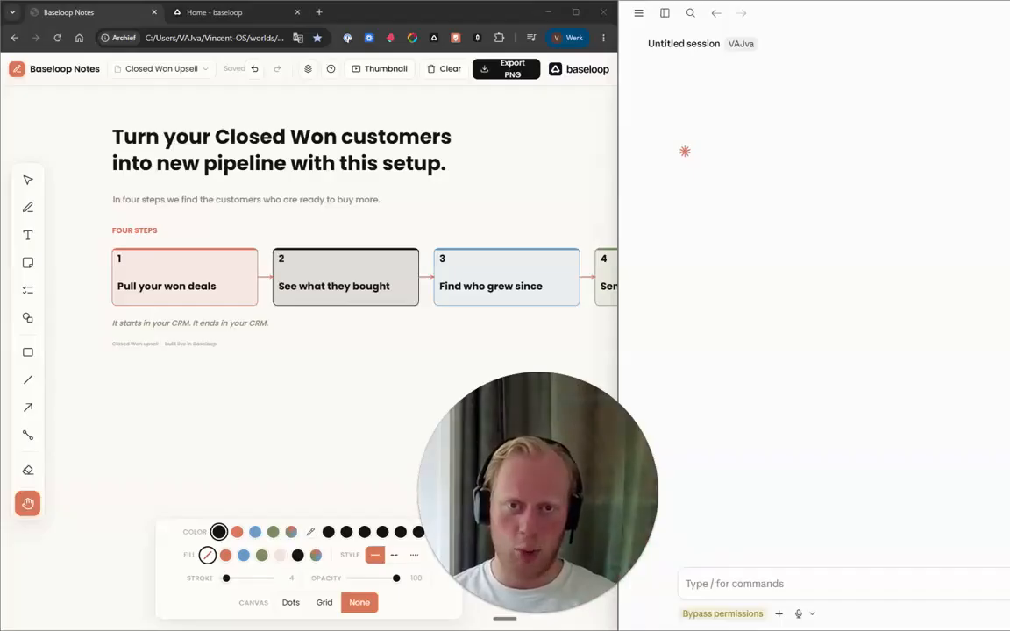
pyautogui.press('super+Right')
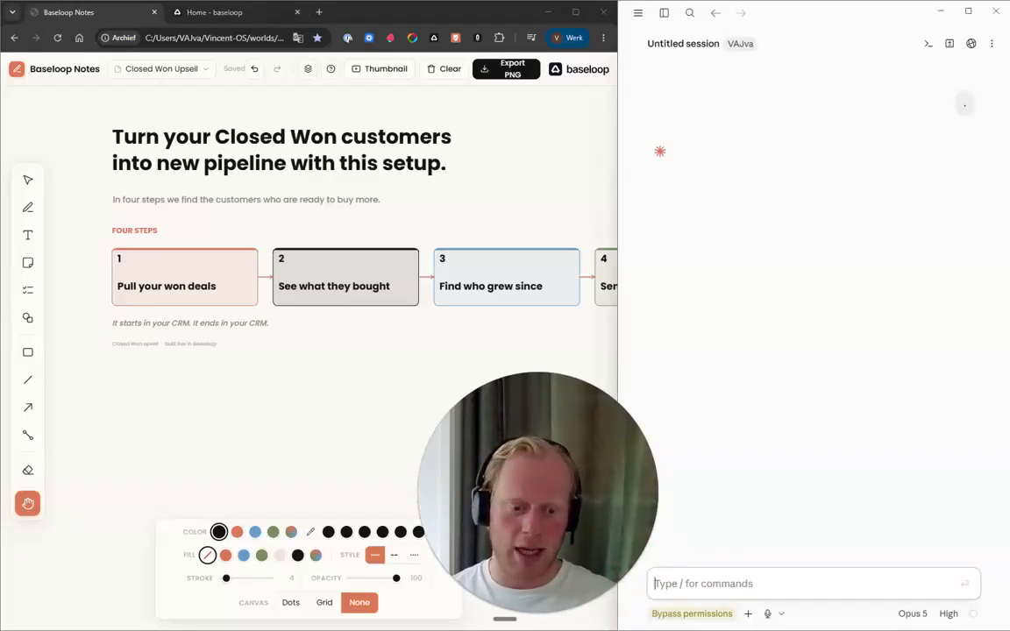
pyautogui.write('/baseloop')
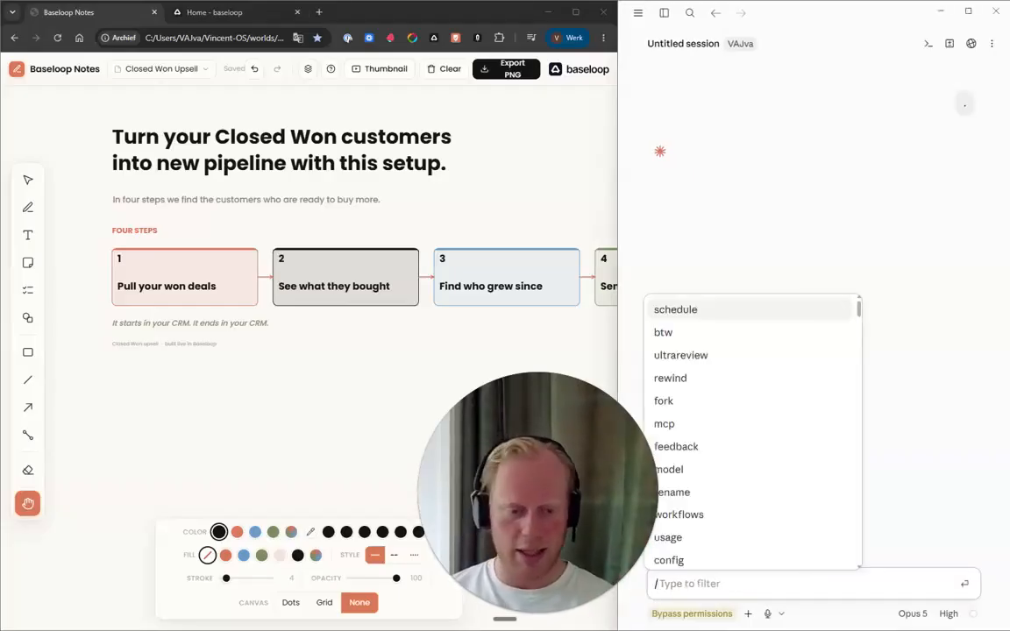
pyautogui.press('Down')
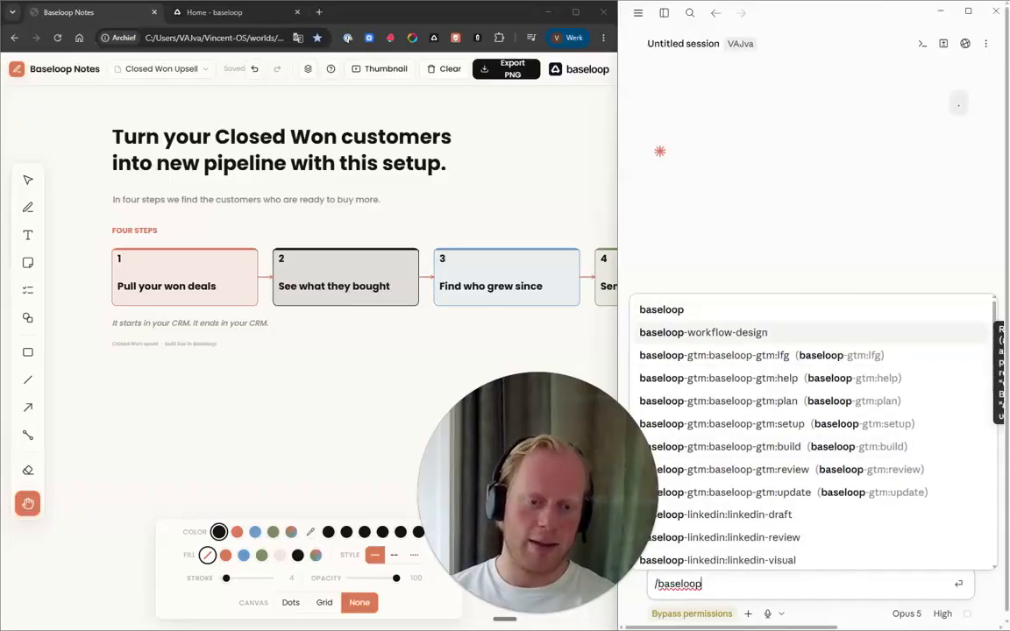
pyautogui.press('Up')
pyautogui.press('Return')
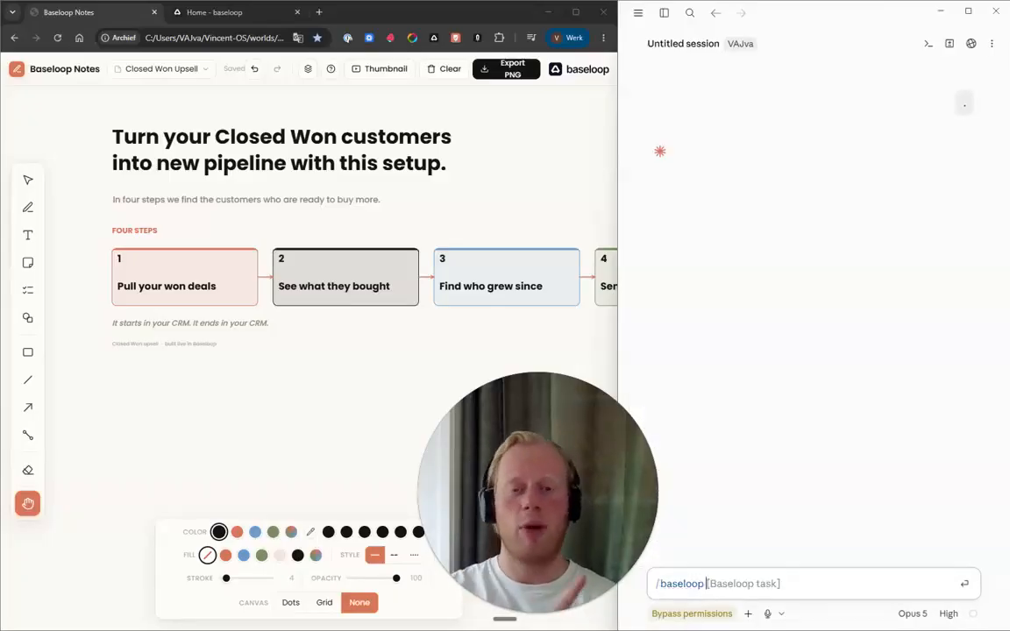
# Step: Open baseloop.io in a new browser tab to show where to start building for free
pyautogui.hotkey('ctrl', 't')
pyautogui.write('baseloop.io')
pyautogui.press('Return')
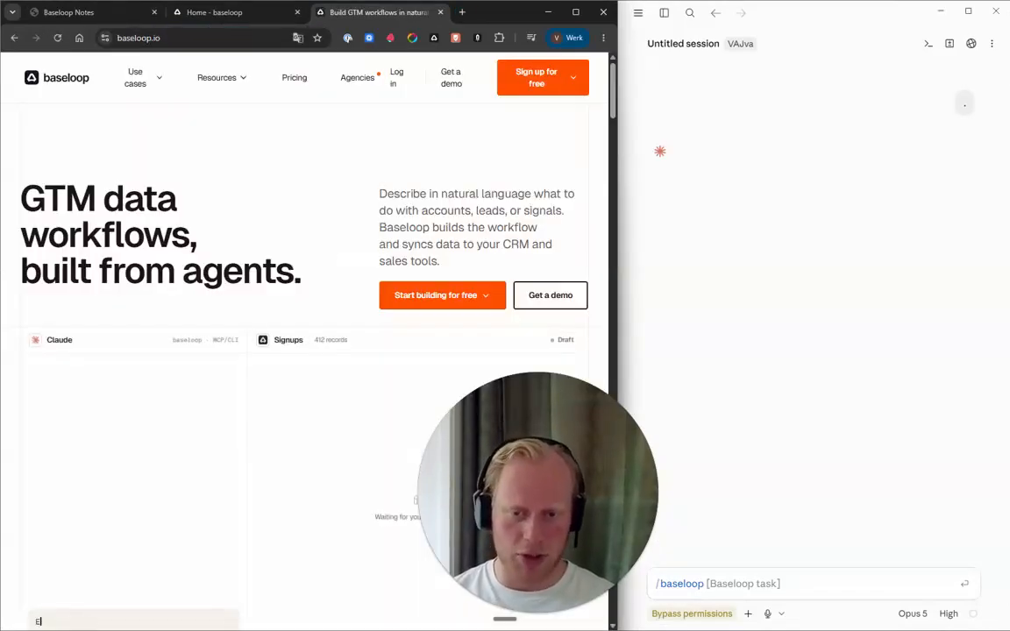
pyautogui.click(443, 296)
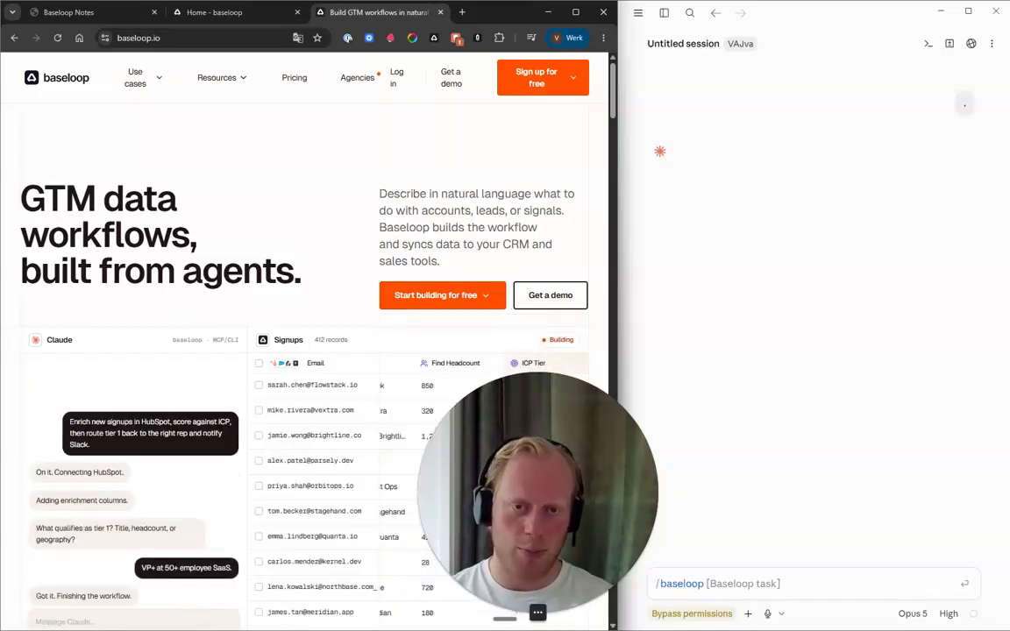
# Step: Paste the closed-won upsell brief after the /baseloop command and remove "job postings" from its signal list
pyautogui.click(708, 584)
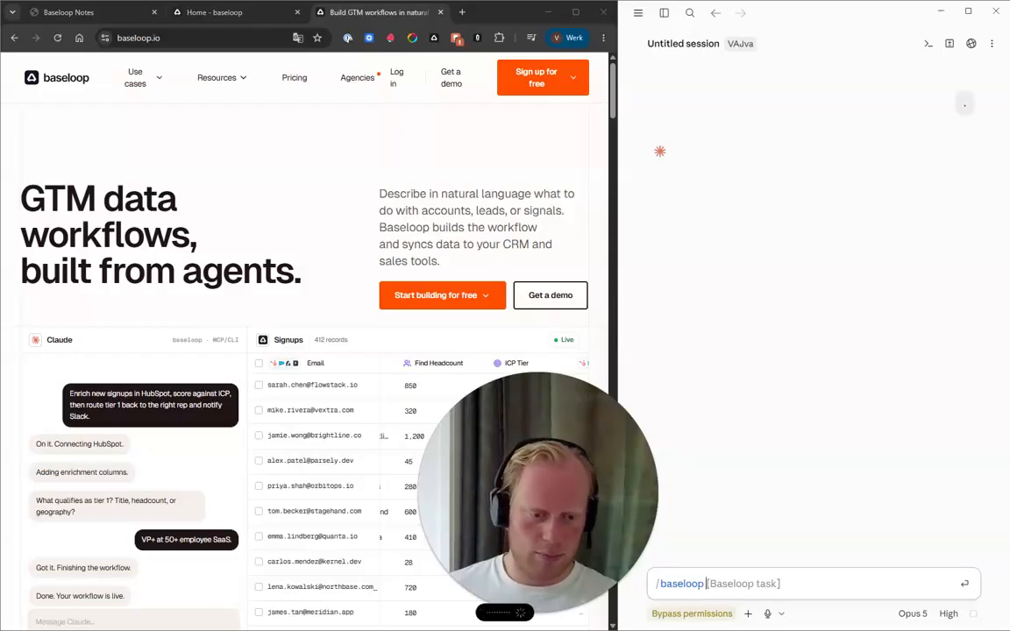
pyautogui.hotkey('ctrl', 'v')
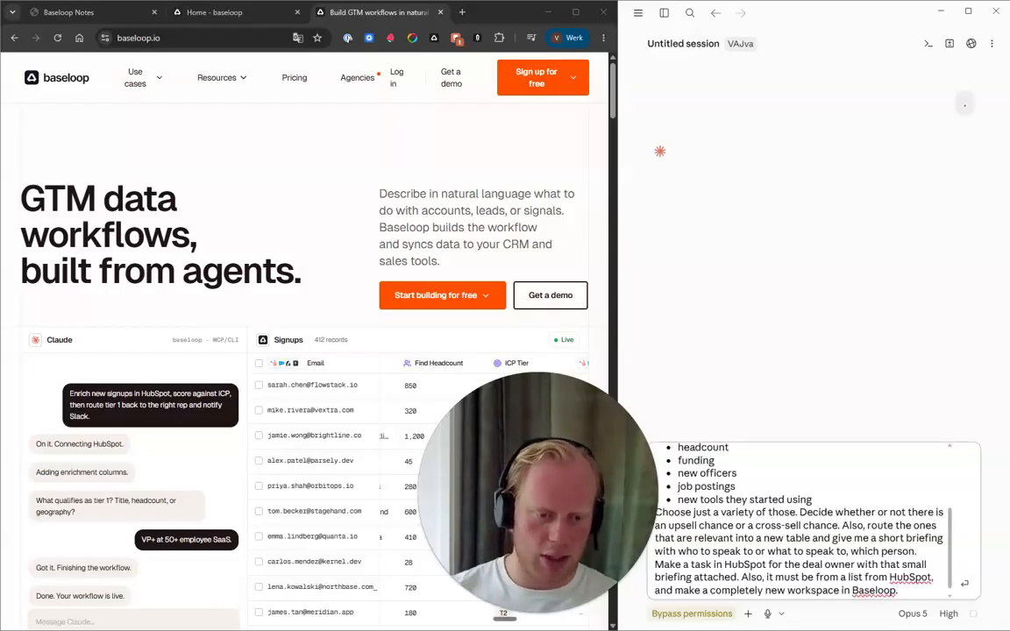
pyautogui.moveTo(737, 486); pyautogui.dragTo(656, 486)
pyautogui.press('BackSpace')
pyautogui.press('BackSpace')
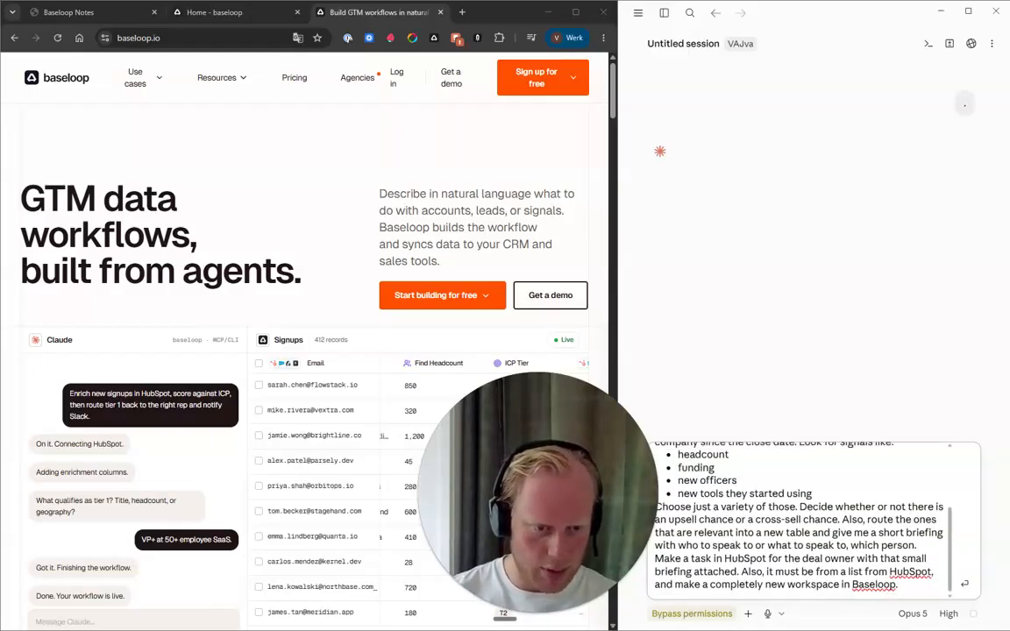
# Step: Check the edited brief and submit it to Claude
pyautogui.scroll(2, 802, 522)
pyautogui.scroll(-2, 802, 522)
pyautogui.click(899, 585)
pyautogui.press('Return')
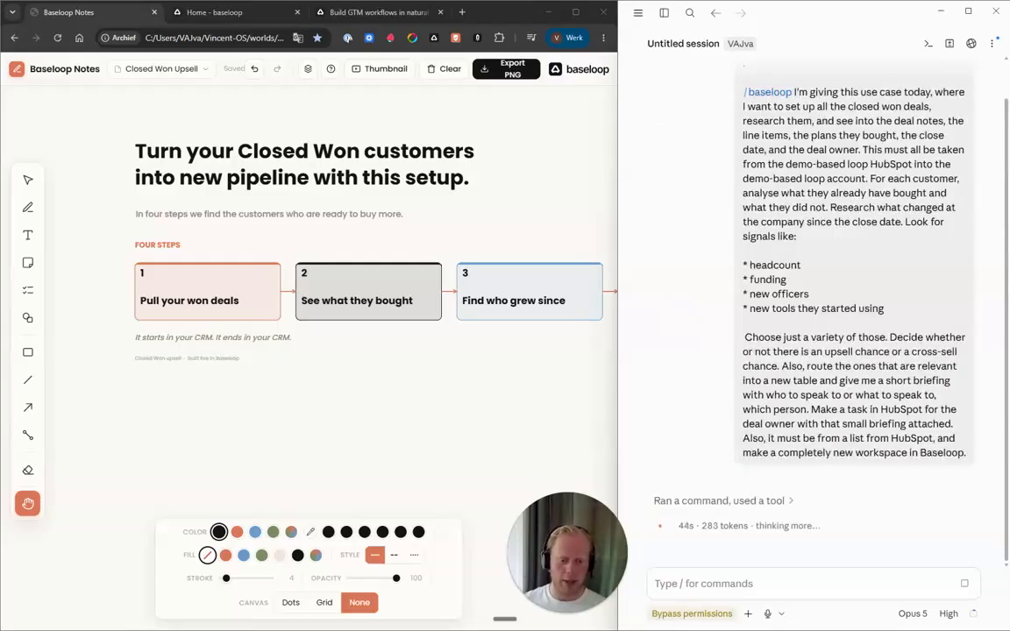
# Step: Answer Claude's two build questions with "Criteria import" for the deal source and "All to you, fallback documented" for task routing
pyautogui.write('make a')
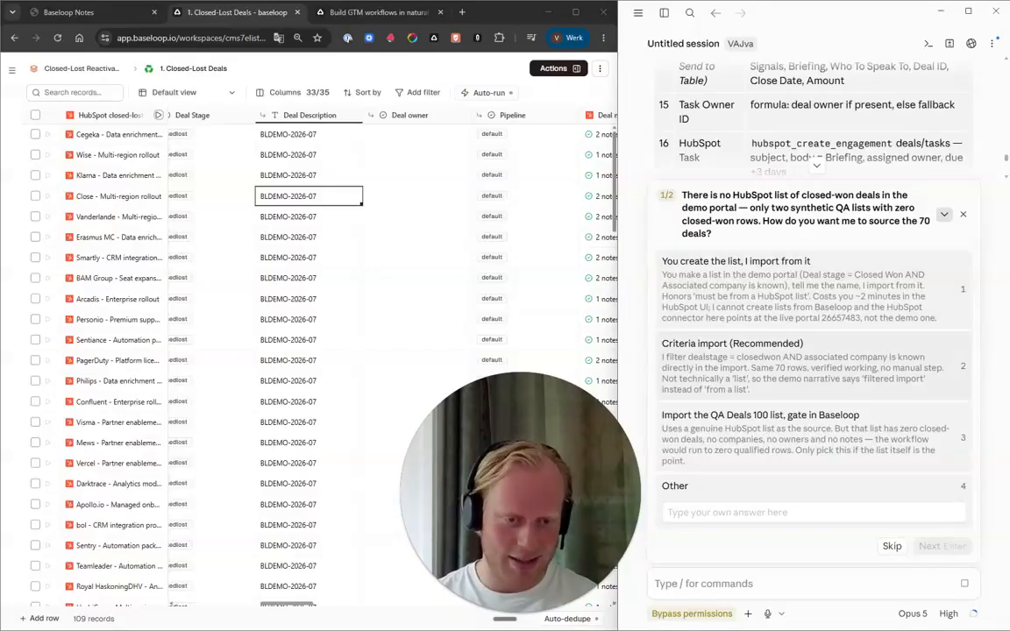
pyautogui.press('2')
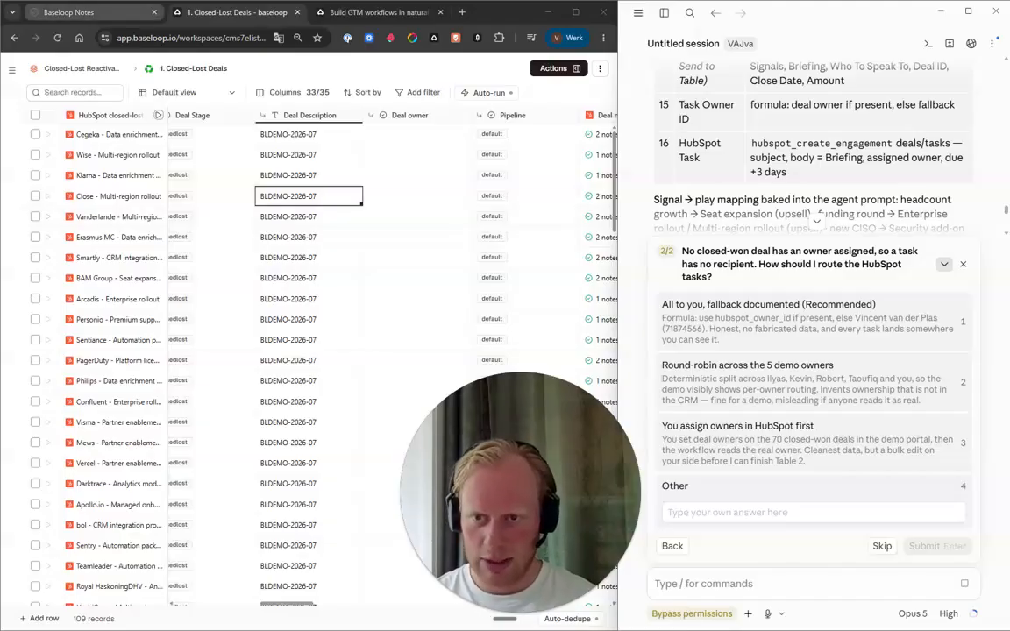
pyautogui.click(70, 12)
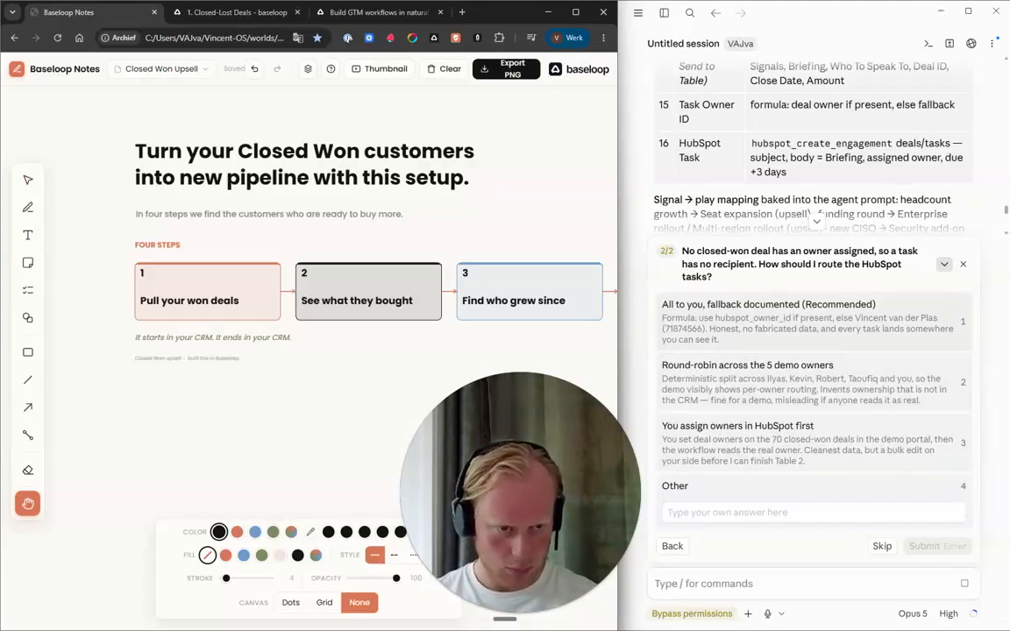
pyautogui.click(807, 322)
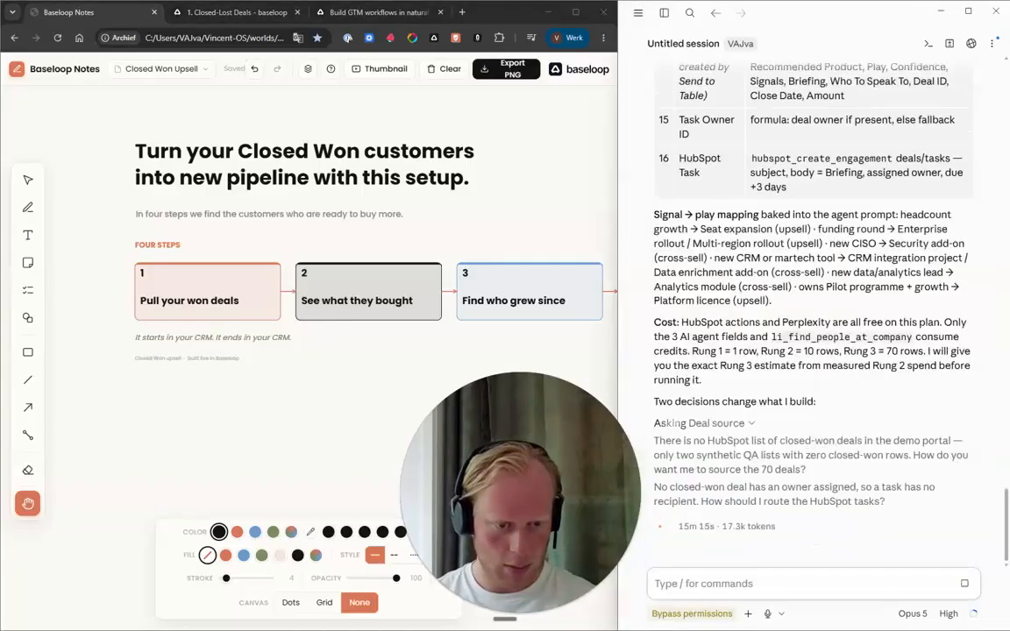
# Step: Examine the proposed Closed Won Deals table plan, including its field types, gates, play decision and contact lookup
pyautogui.scroll(20, 811, 307)
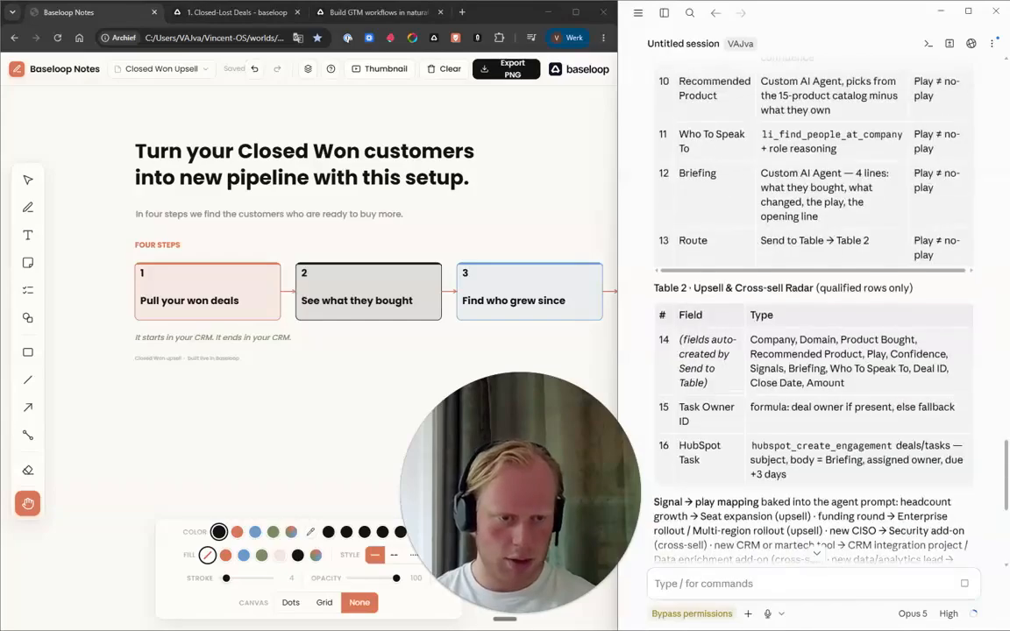
pyautogui.scroll(-10, 811, 351)
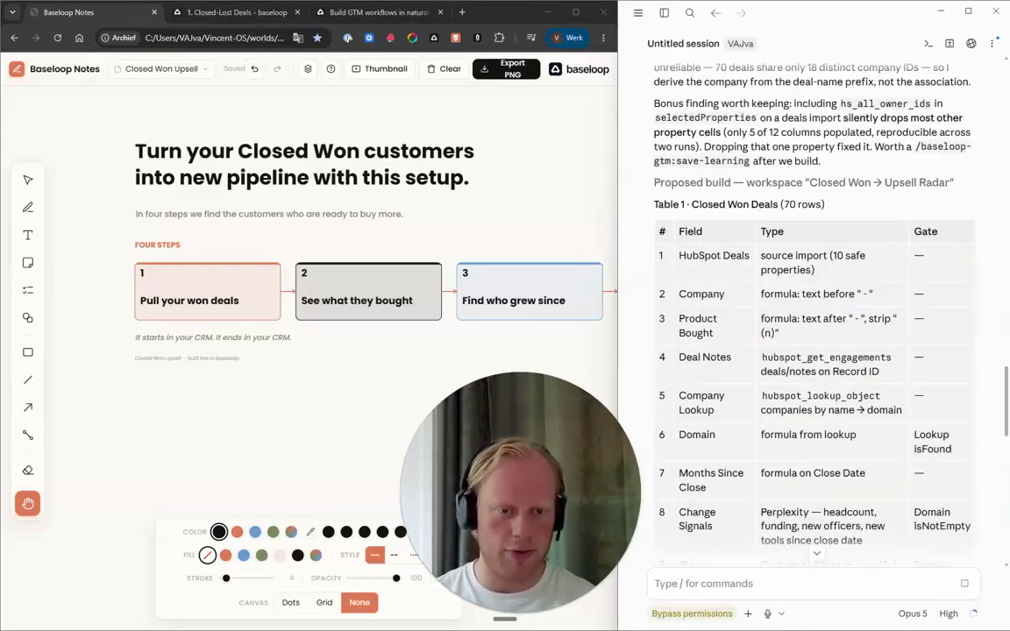
pyautogui.click(505, 613)
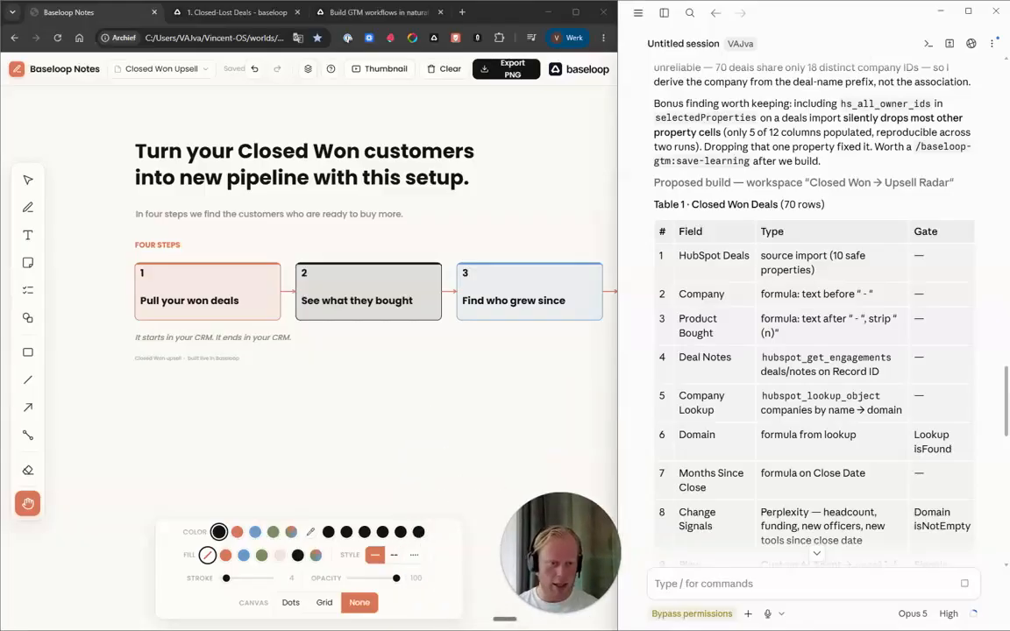
pyautogui.moveTo(699, 205); pyautogui.dragTo(825, 204)
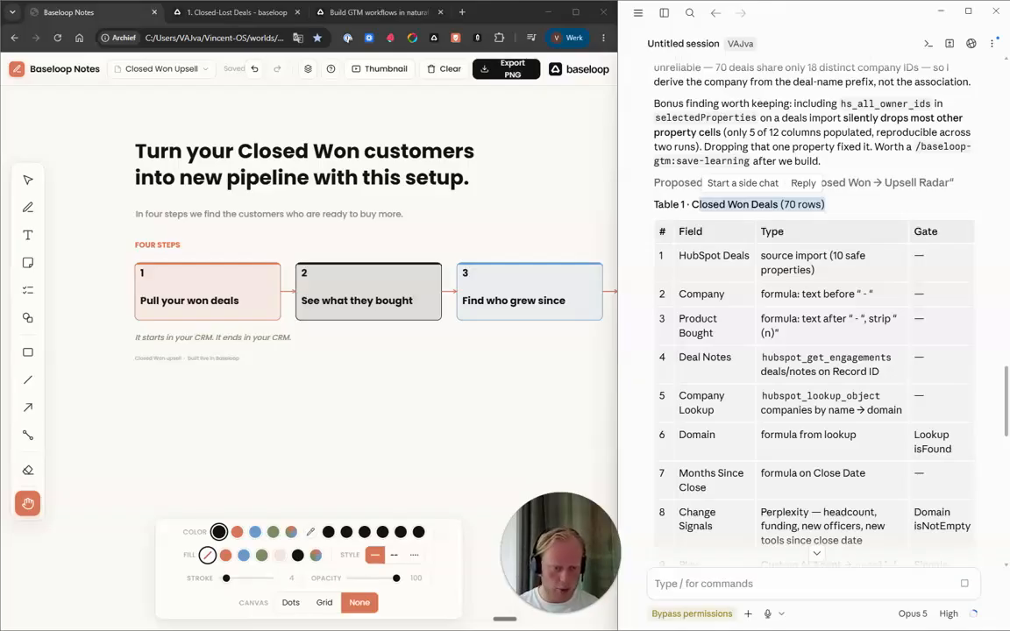
pyautogui.moveTo(762, 358); pyautogui.dragTo(872, 372)
pyautogui.moveTo(678, 335); pyautogui.dragTo(797, 358)
pyautogui.click(797, 359)
pyautogui.scroll(-3, 811, 359)
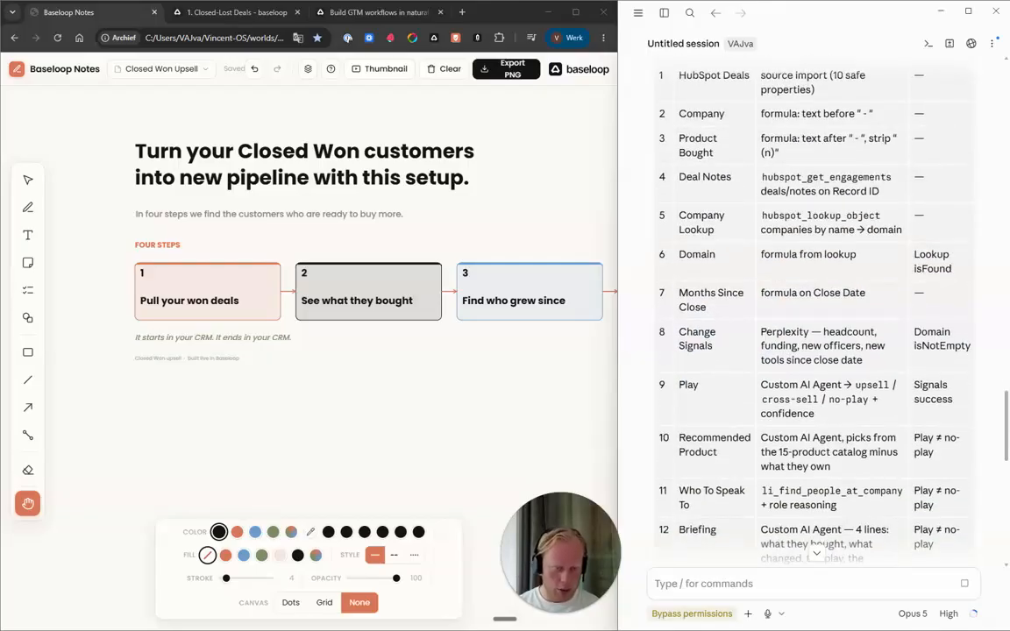
pyautogui.moveTo(761, 385); pyautogui.dragTo(816, 414)
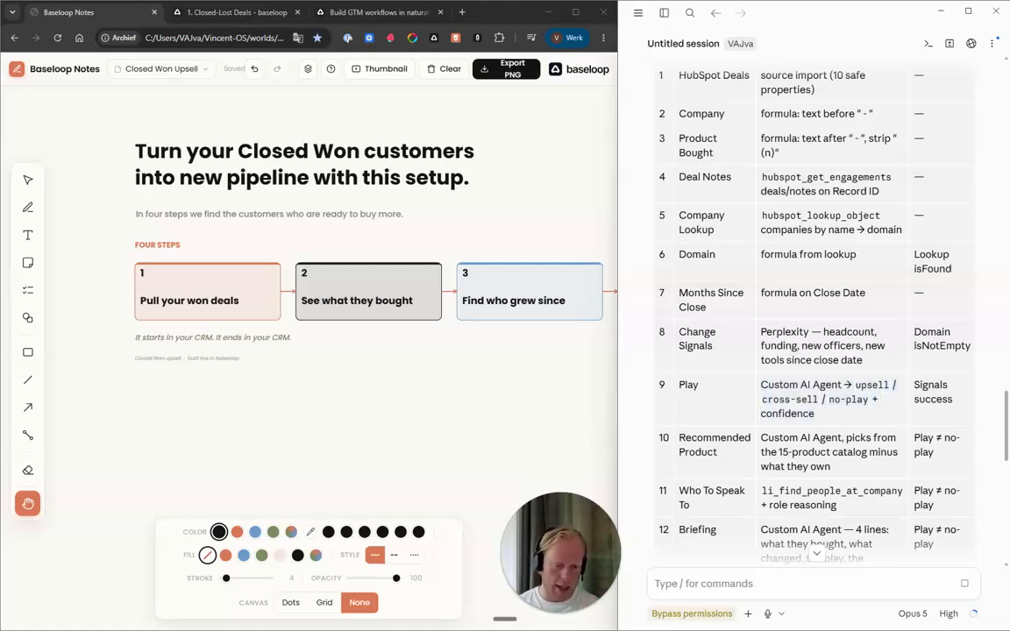
pyautogui.scroll(-5, 813, 307)
pyautogui.moveTo(767, 130); pyautogui.dragTo(835, 144)
pyautogui.click(835, 145)
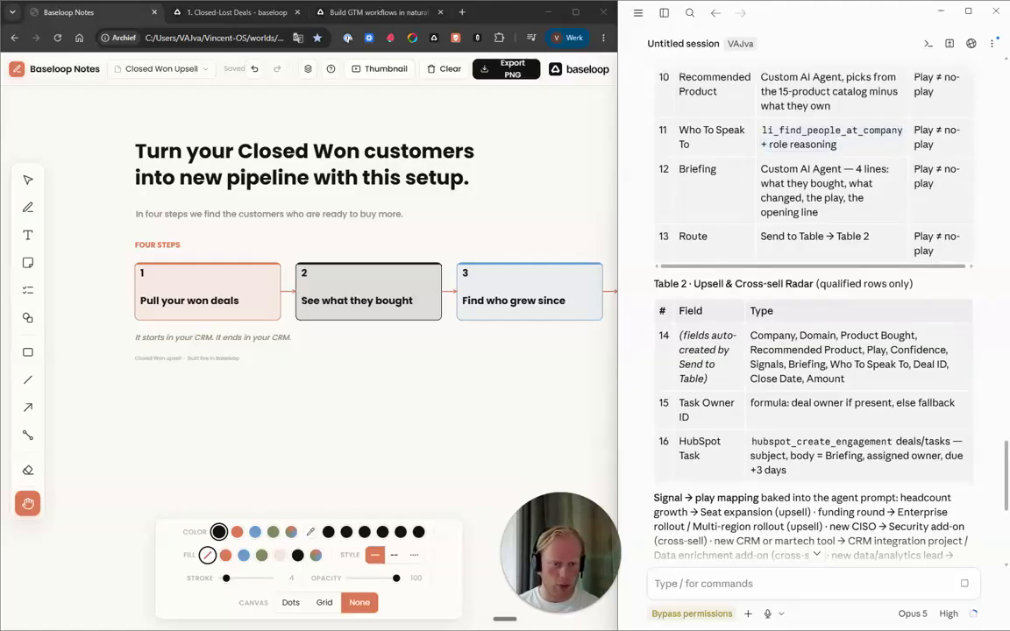
# Step: Review the plan for the Upsell & Cross-sell Radar table and the build progress below it
pyautogui.moveTo(694, 283); pyautogui.dragTo(912, 283)
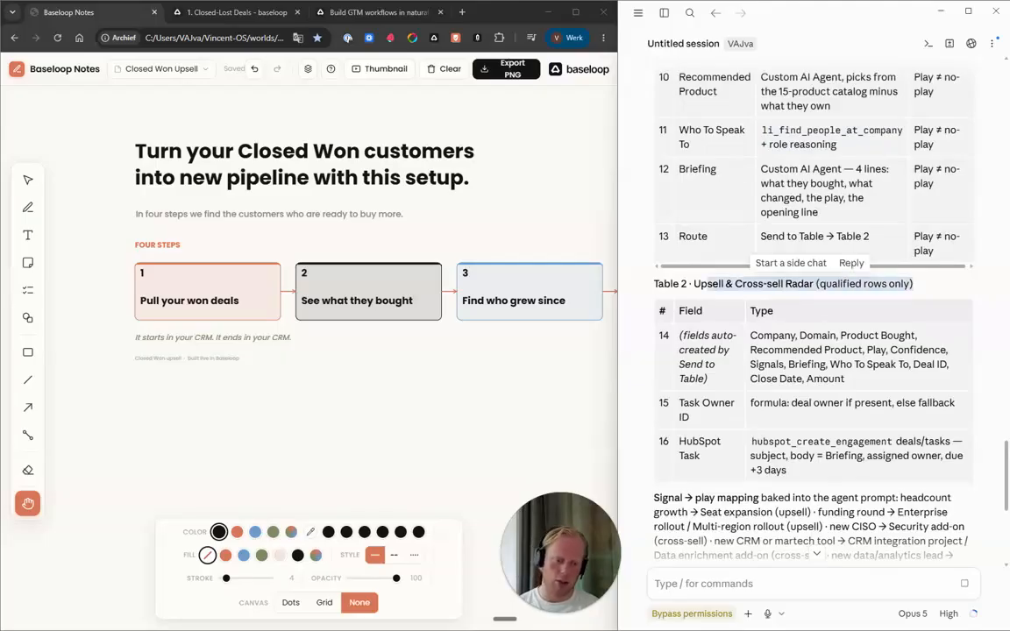
pyautogui.scroll(-2, 894, 298)
pyautogui.click(894, 298)
pyautogui.scroll(-2, 894, 298)
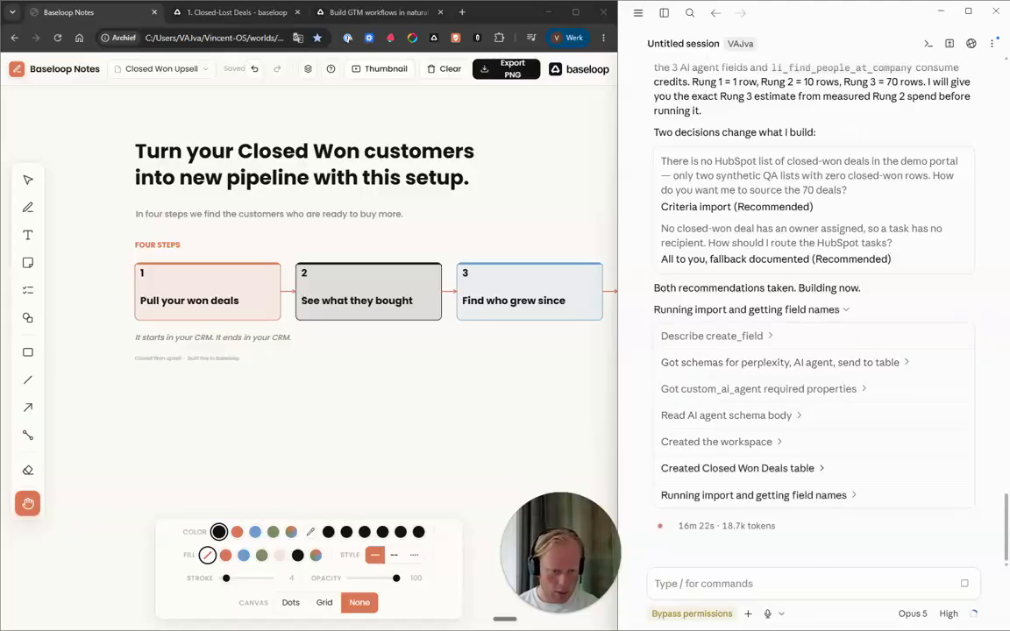
# Step: Leave the Closed-Lost Deals table in Baseloop and open the "Closed Won → Upsell Radar" workspace from the home list
pyautogui.click(236, 12)
pyautogui.scroll(-3, 298, 236)
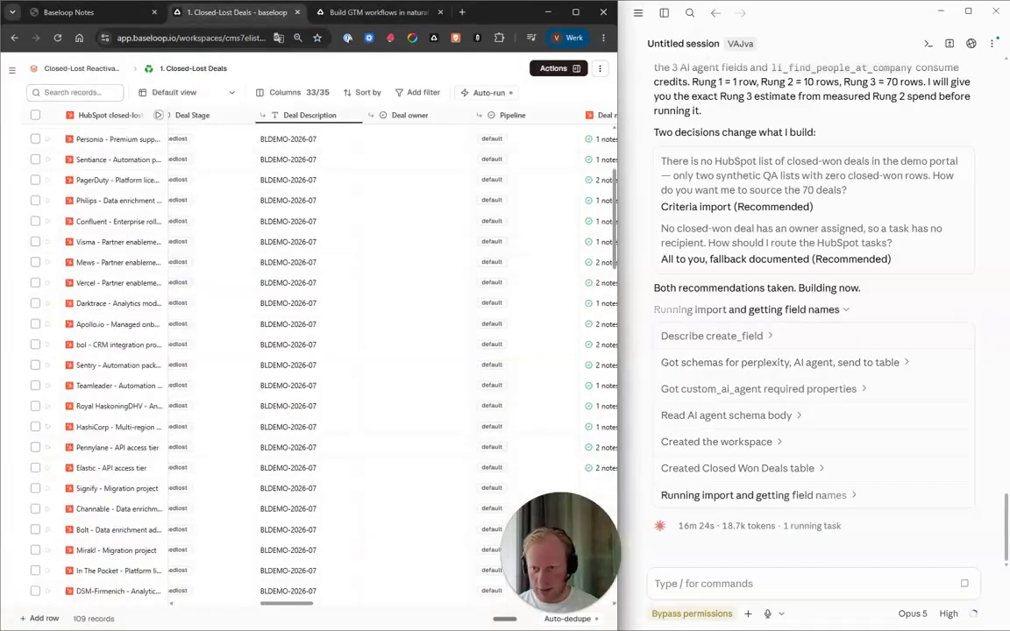
pyautogui.click(13, 69)
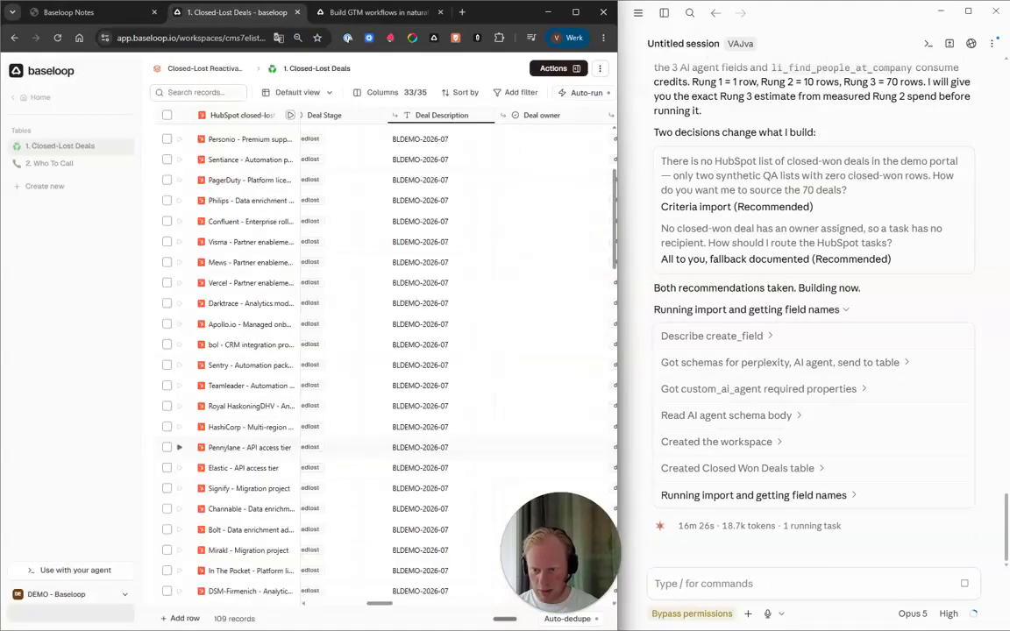
pyautogui.scroll(-7, 263, 518)
pyautogui.click(42, 97)
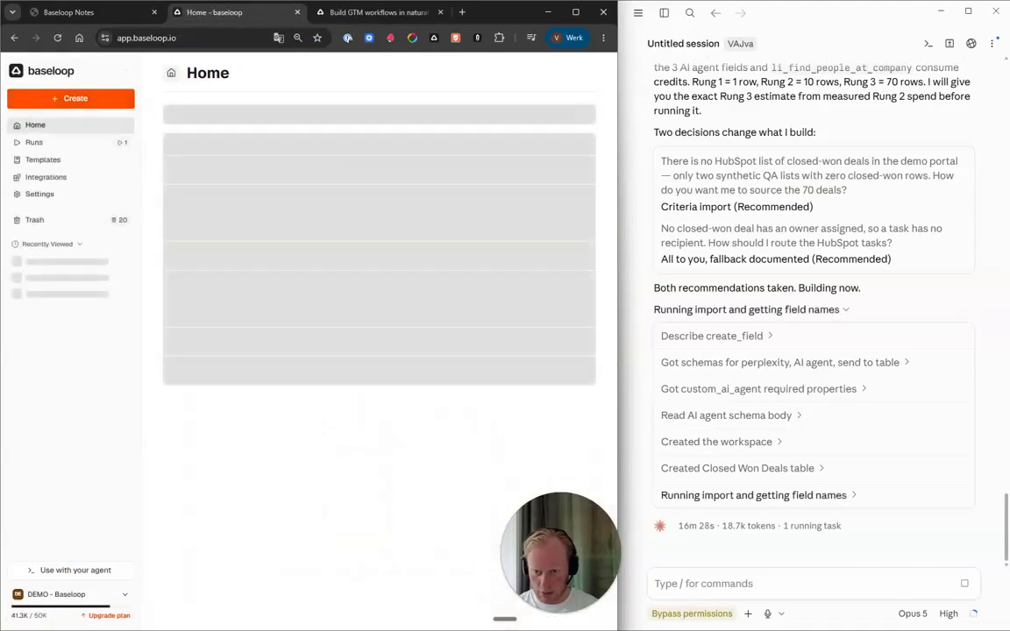
pyautogui.scroll(-10, 237, 249)
pyautogui.scroll(-2, 244, 433)
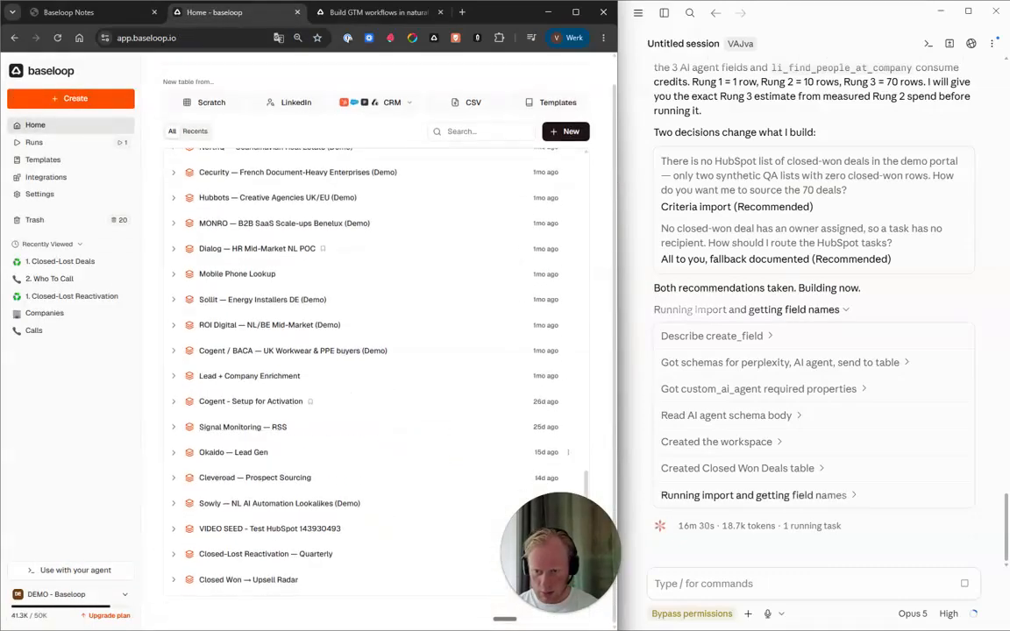
pyautogui.click(248, 579)
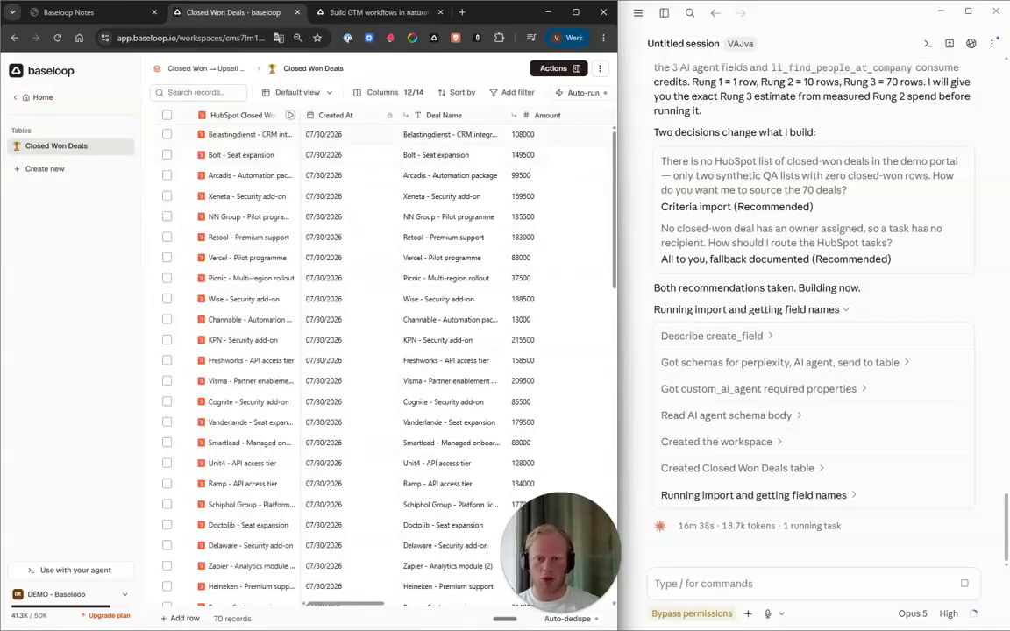
# Step: Edit the HubSpot Closed Won column and set its scheduled import to every 3 months, on the 1st at 08:00
pyautogui.click(241, 114)
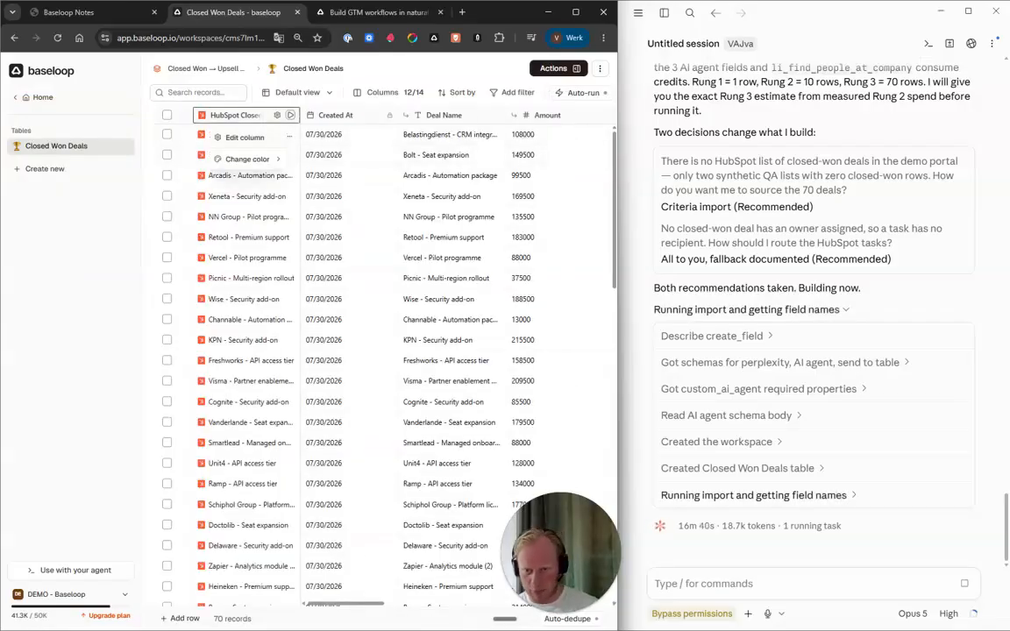
pyautogui.click(244, 136)
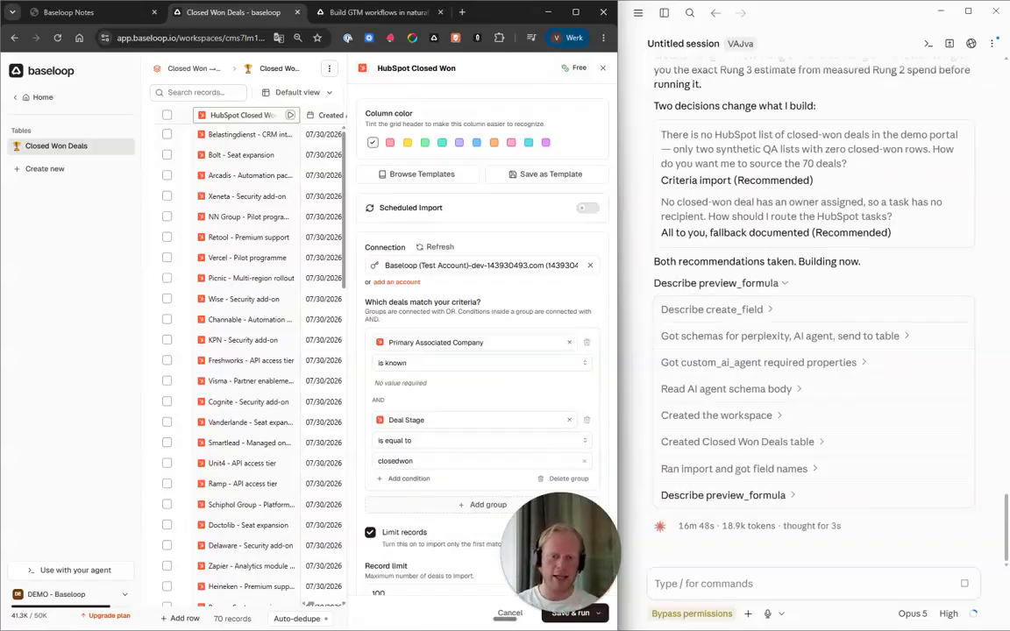
pyautogui.click(588, 208)
pyautogui.click(430, 233)
pyautogui.click(495, 232)
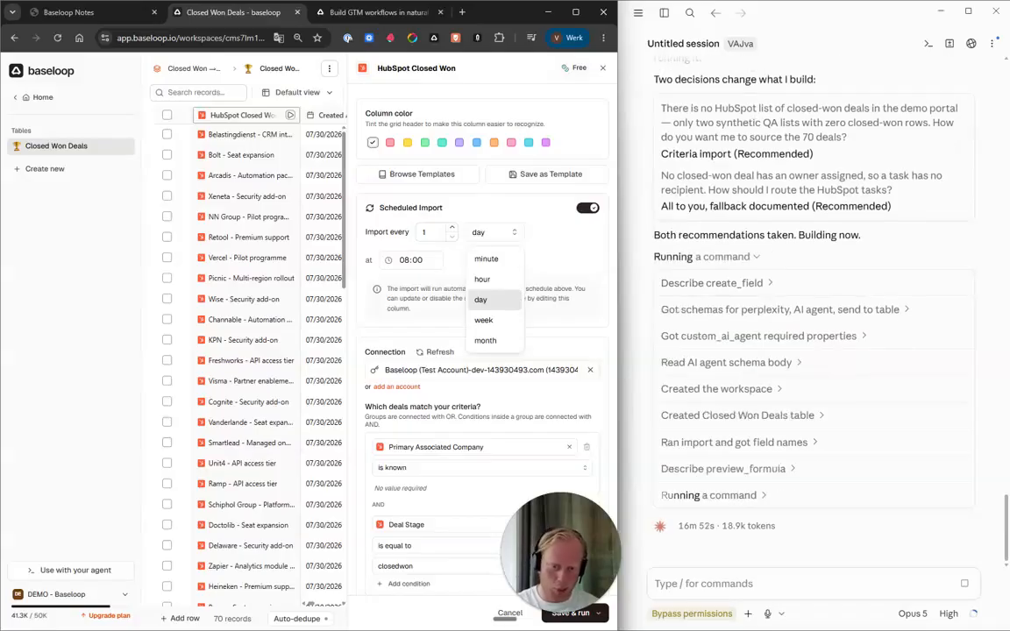
pyautogui.click(485, 341)
pyautogui.doubleClick(424, 232)
pyautogui.write('3')
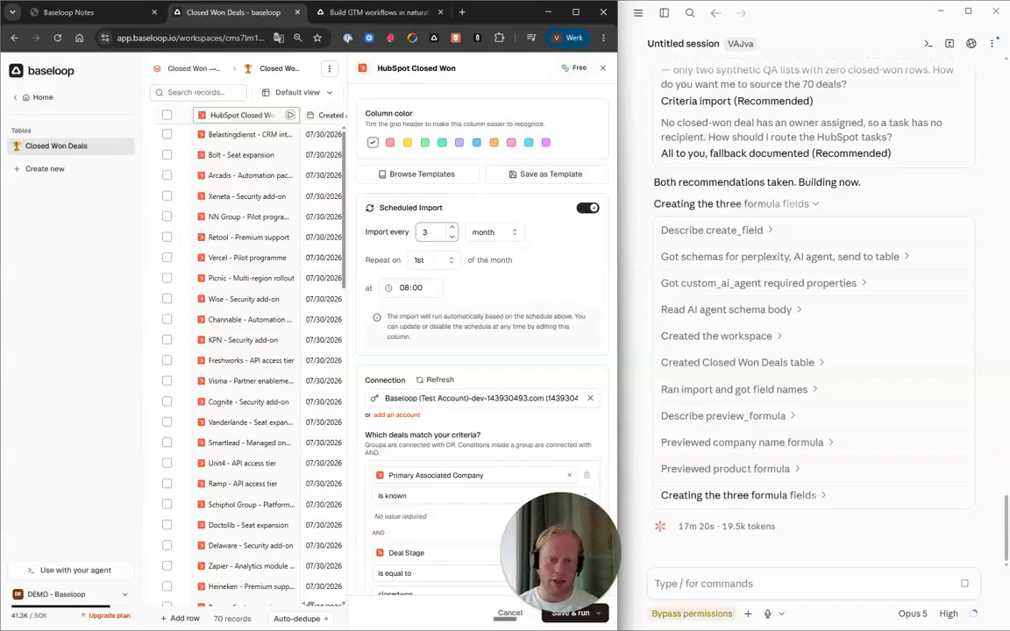
pyautogui.press('Escape')
pyautogui.press('Return')
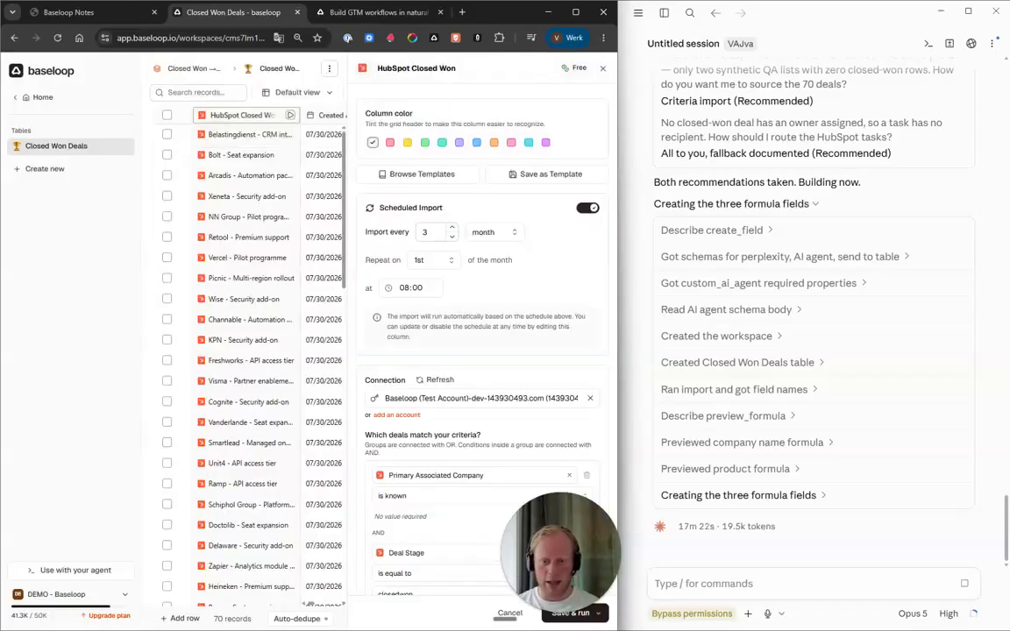
# Step: Look through the imported deal columns of the Closed Won Deals table, from Close Date to Deal Description
pyautogui.hscroll(5, 386, 351)
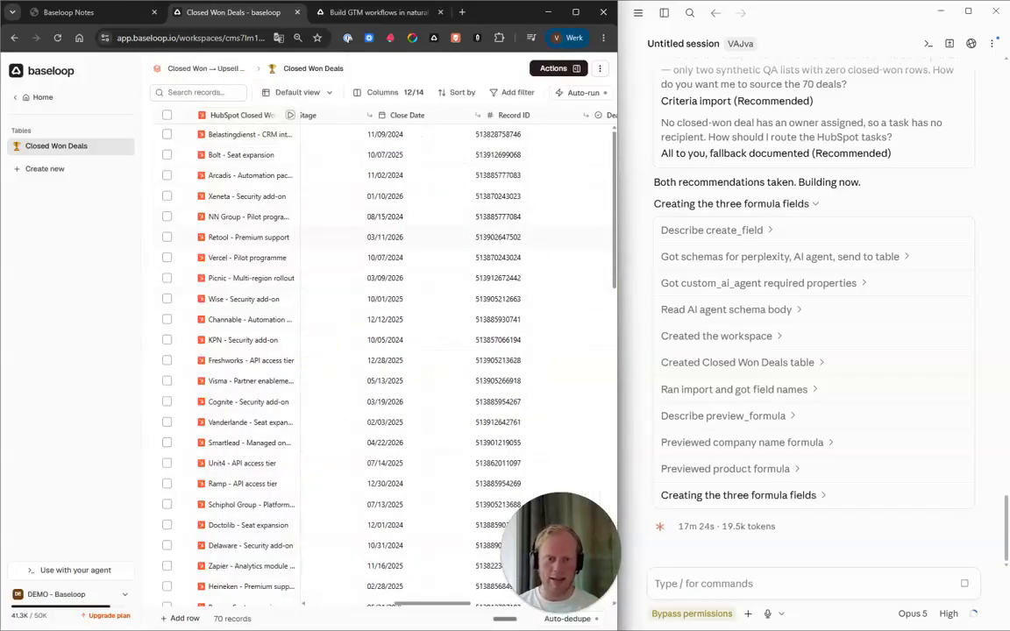
pyautogui.hscroll(5, 303, 605)
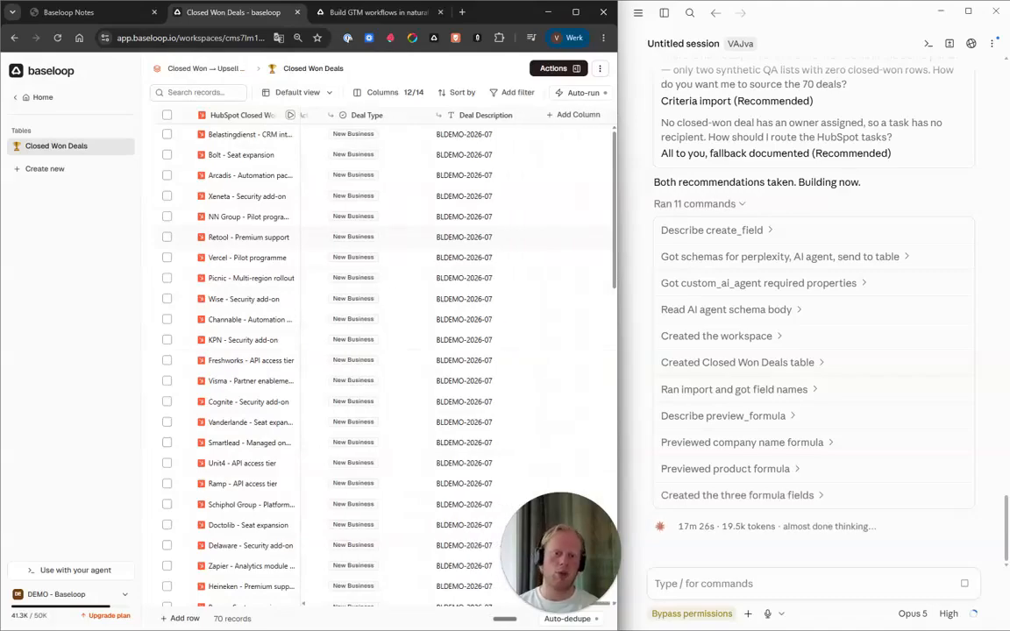
pyautogui.hscroll(-3, 302, 605)
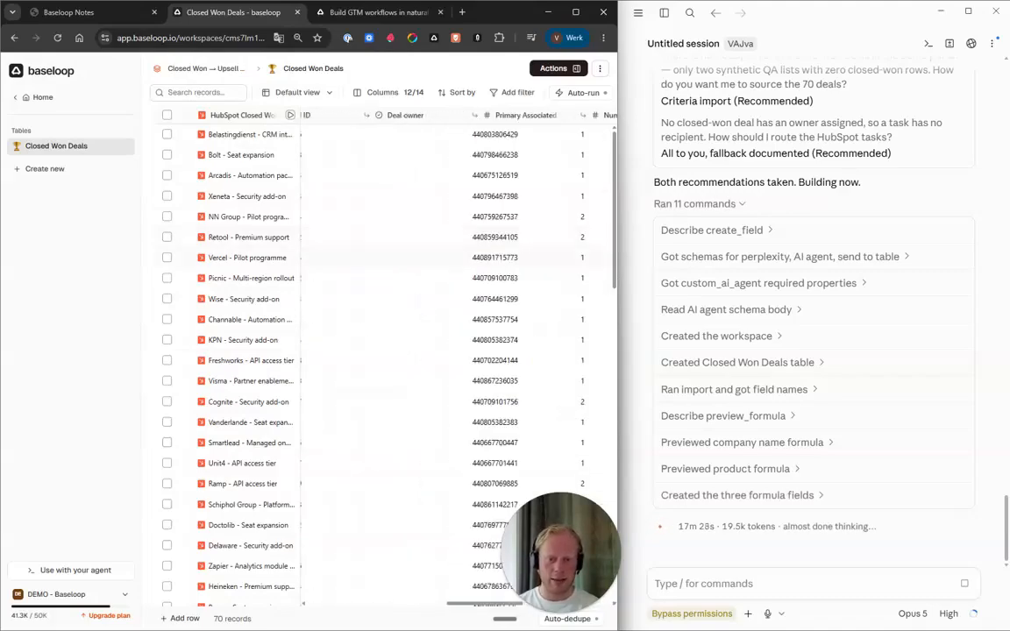
# Step: Examine the Months Since Close, Company and Product Bought columns and open the Deal Notes result of the Belastingdienst row
pyautogui.hscroll(5, 303, 605)
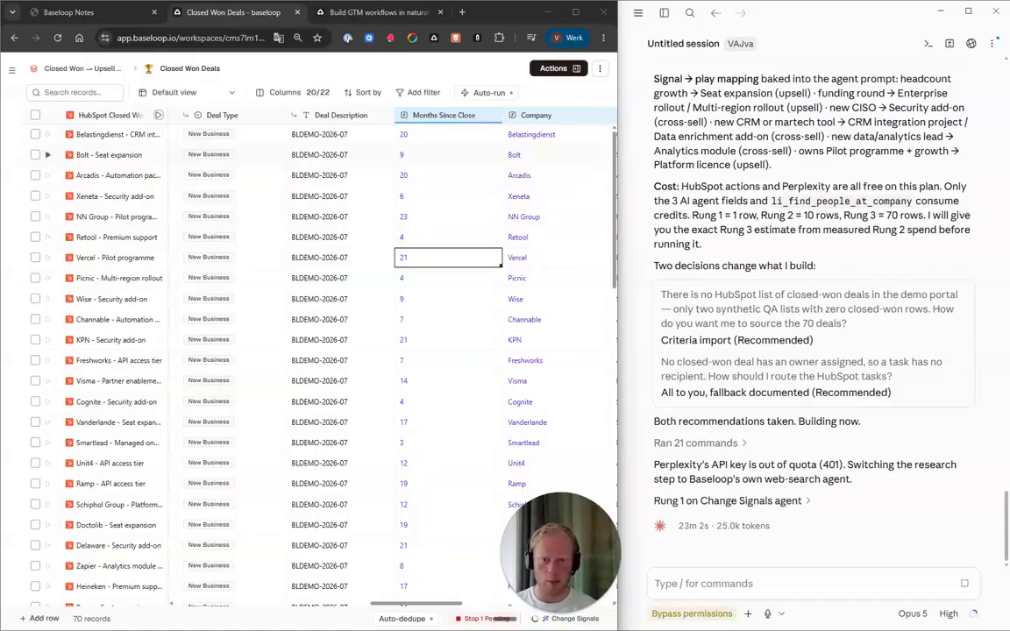
pyautogui.hscroll(3, 316, 350)
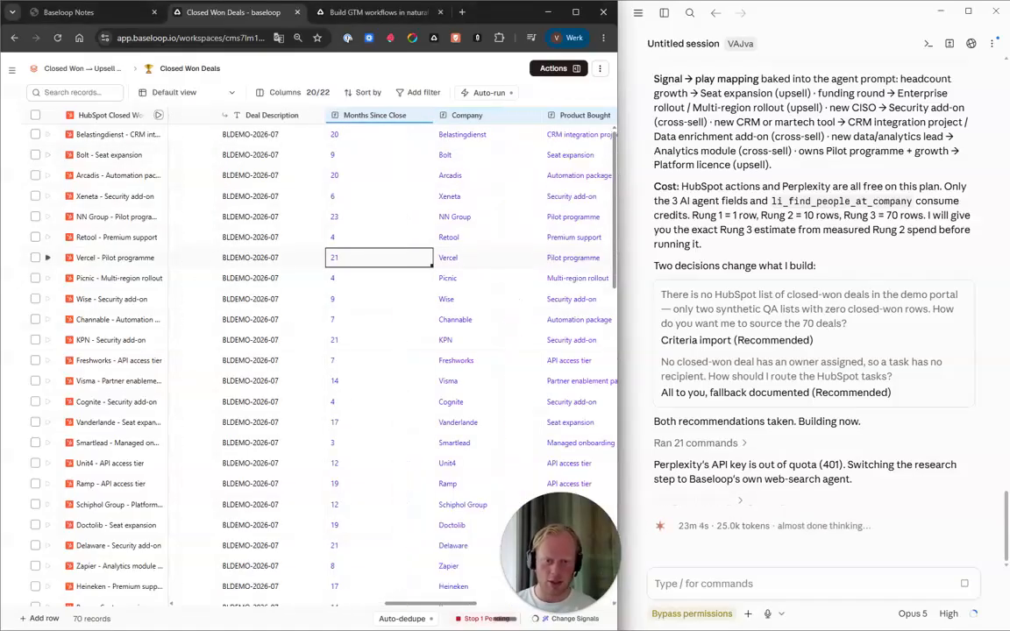
pyautogui.moveTo(482, 135); pyautogui.dragTo(484, 278)
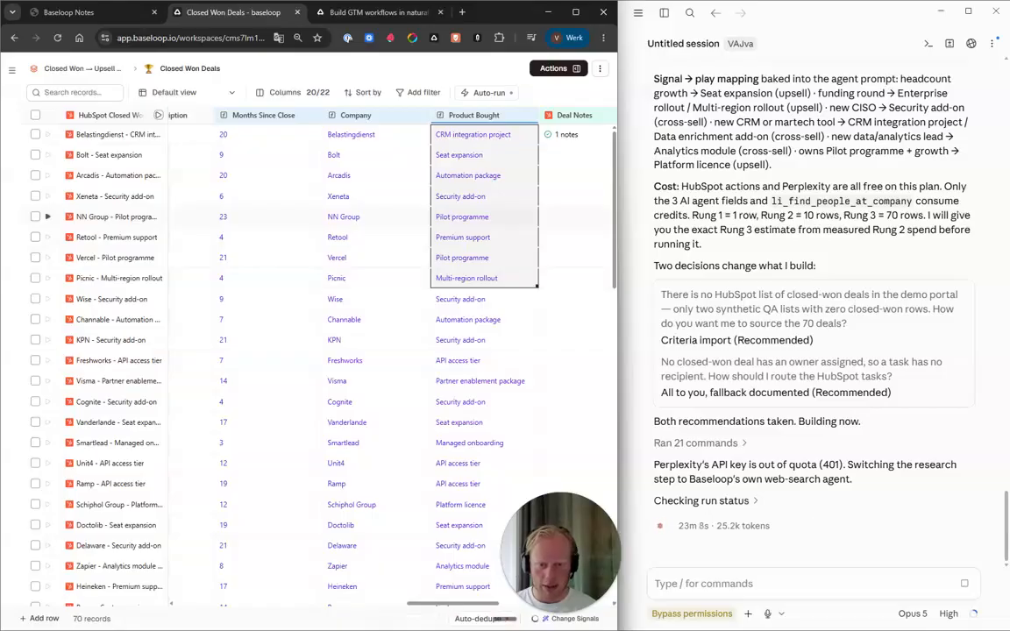
pyautogui.hscroll(3, 410, 180)
pyautogui.click(410, 134)
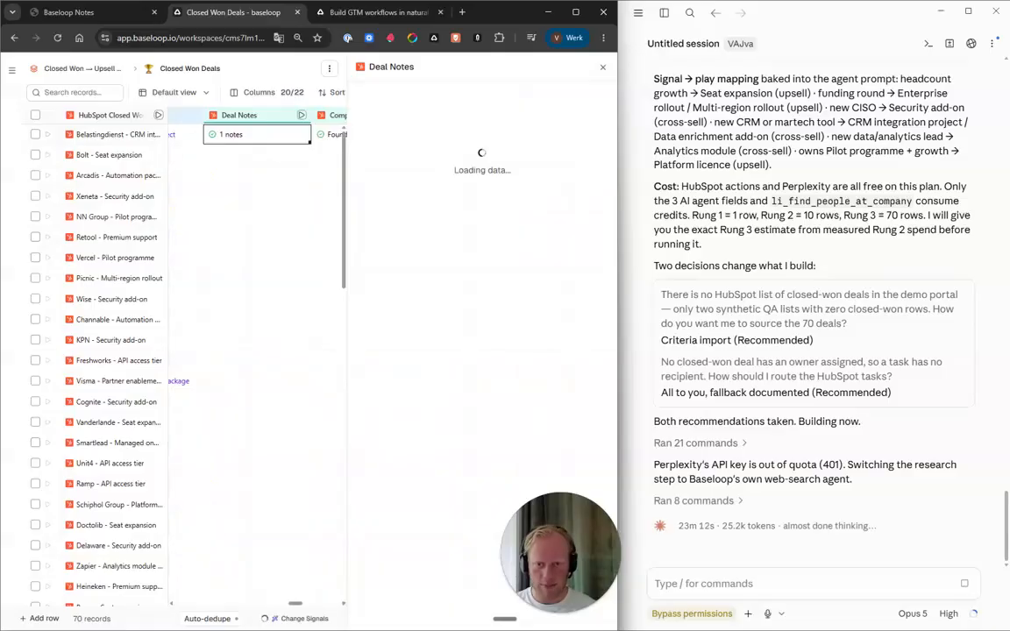
pyautogui.click(603, 67)
pyautogui.hscroll(3, 272, 196)
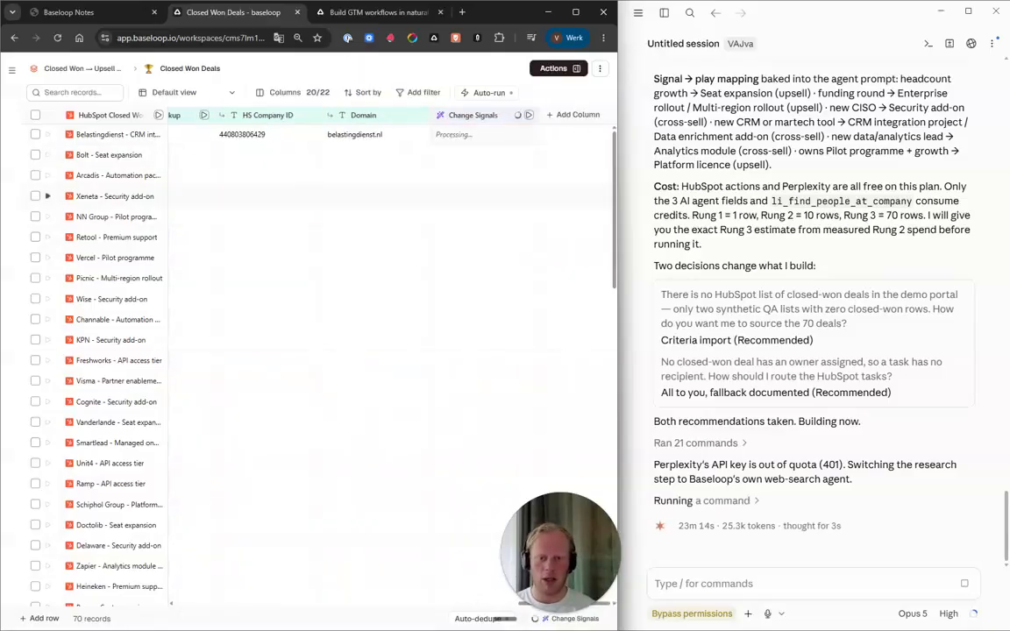
# Step: Open the Change Signals column's settings and review its prompt, web search, output, model and rate limit options
pyautogui.click(473, 115)
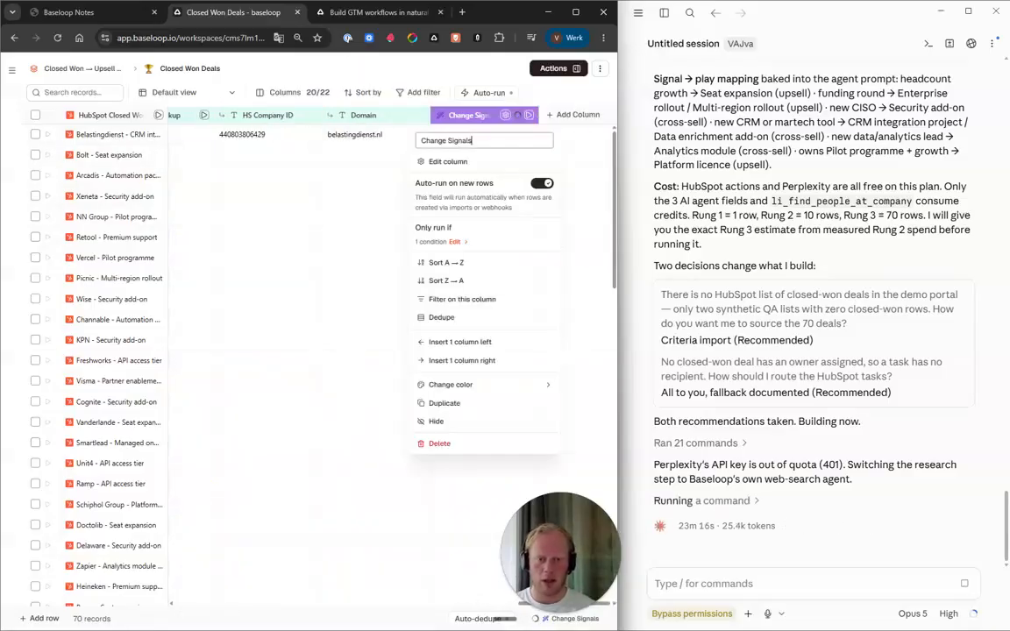
pyautogui.click(448, 161)
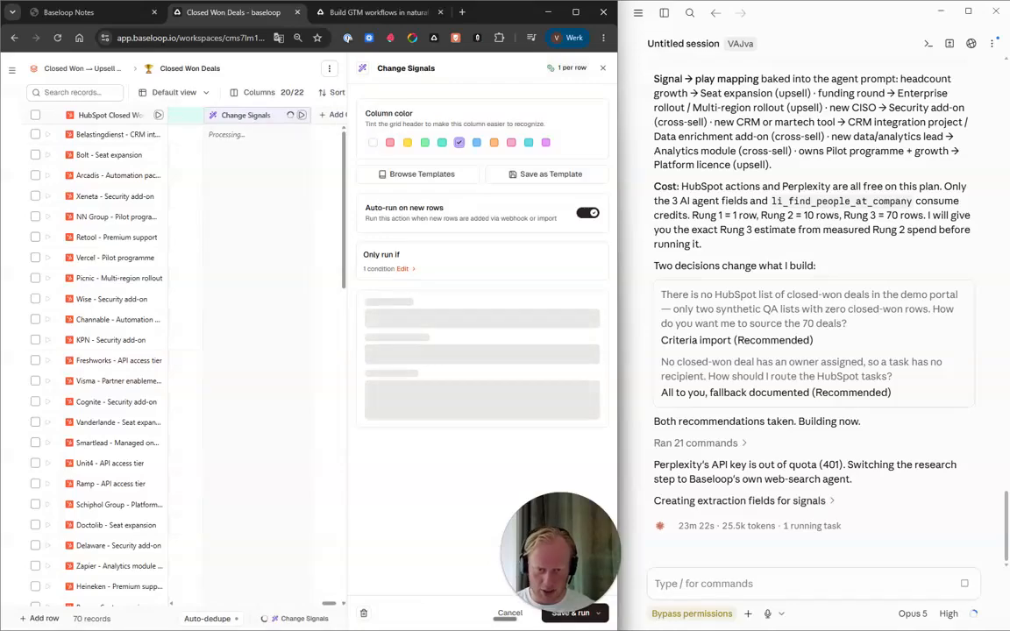
pyautogui.scroll(-2, 482, 351)
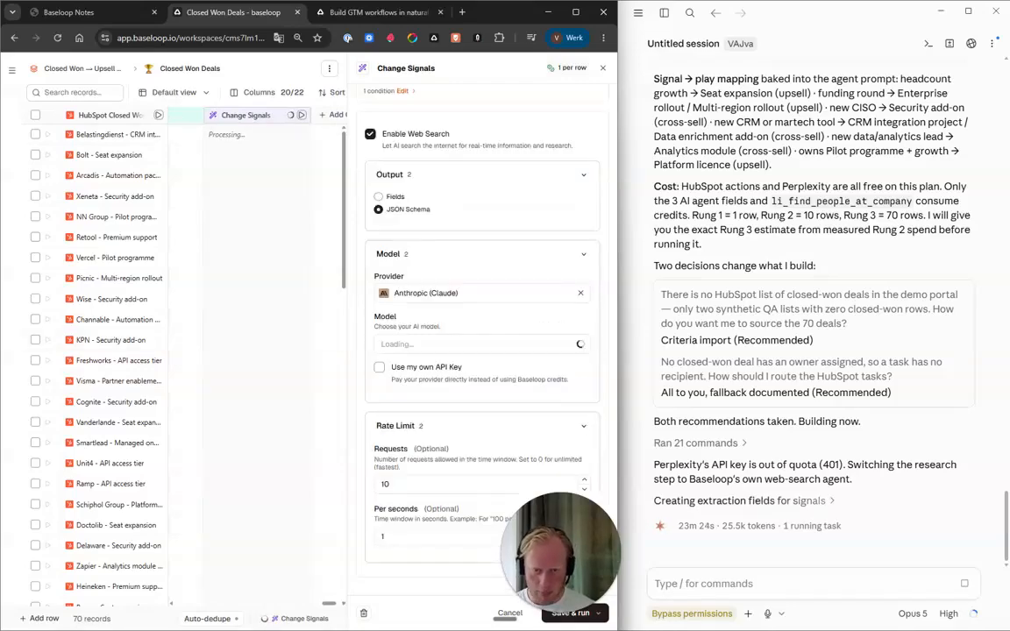
pyautogui.scroll(4, 482, 351)
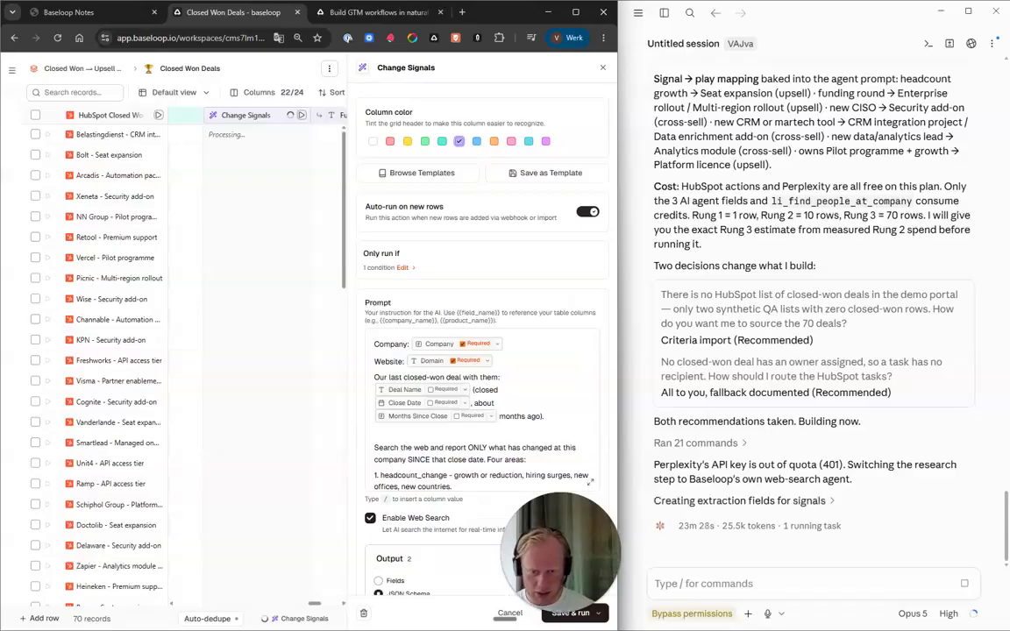
pyautogui.scroll(-5, 482, 351)
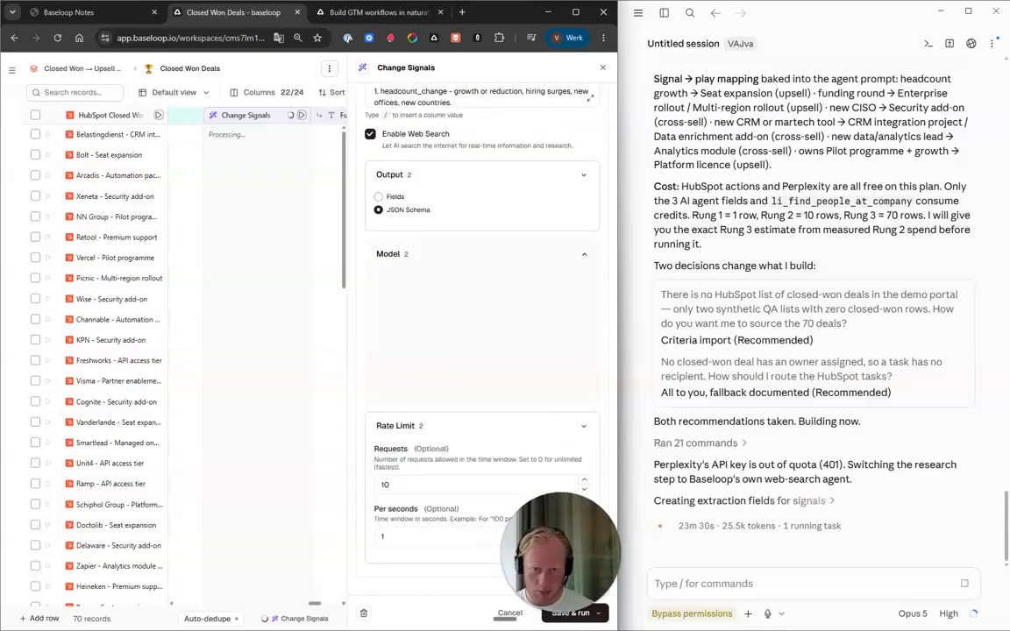
pyautogui.scroll(5, 482, 350)
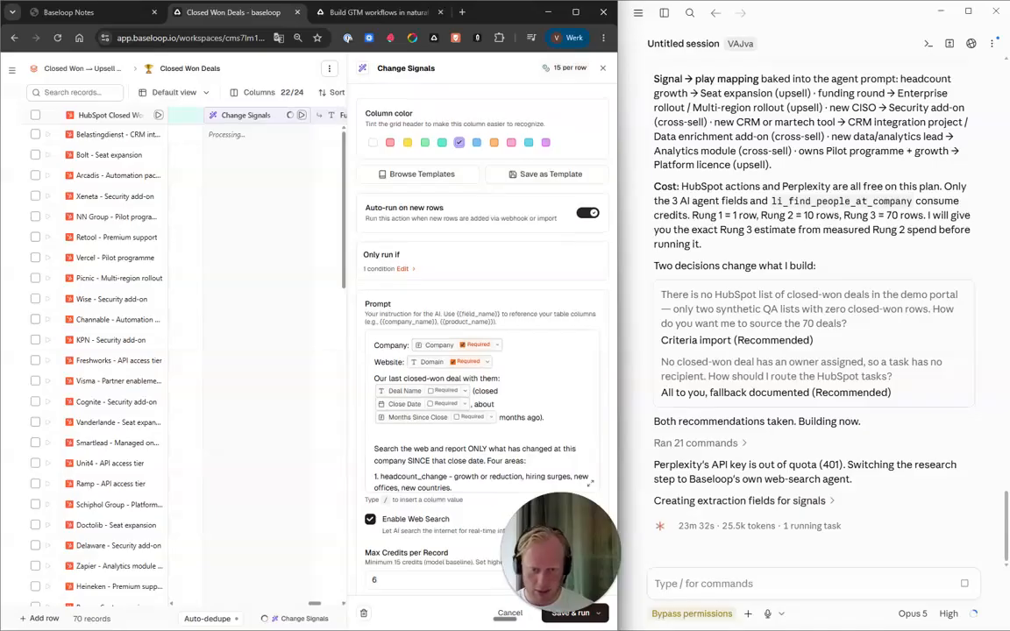
pyautogui.scroll(-3, 482, 412)
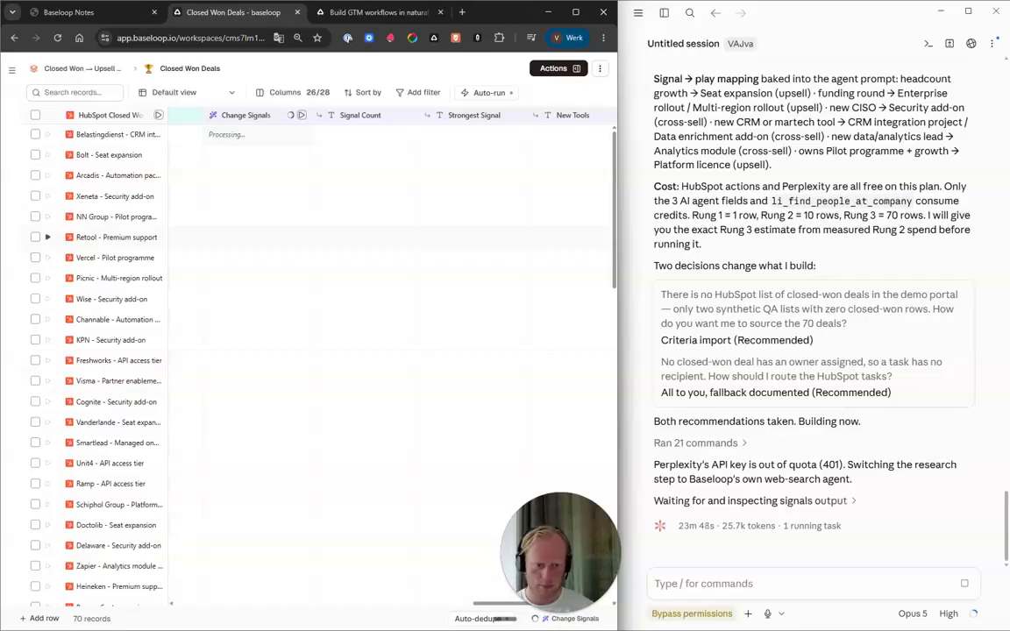
# Step: Check the new signal columns beside Change Signals, along with the Company Lookup and Domain columns
pyautogui.hscroll(5, 390, 350)
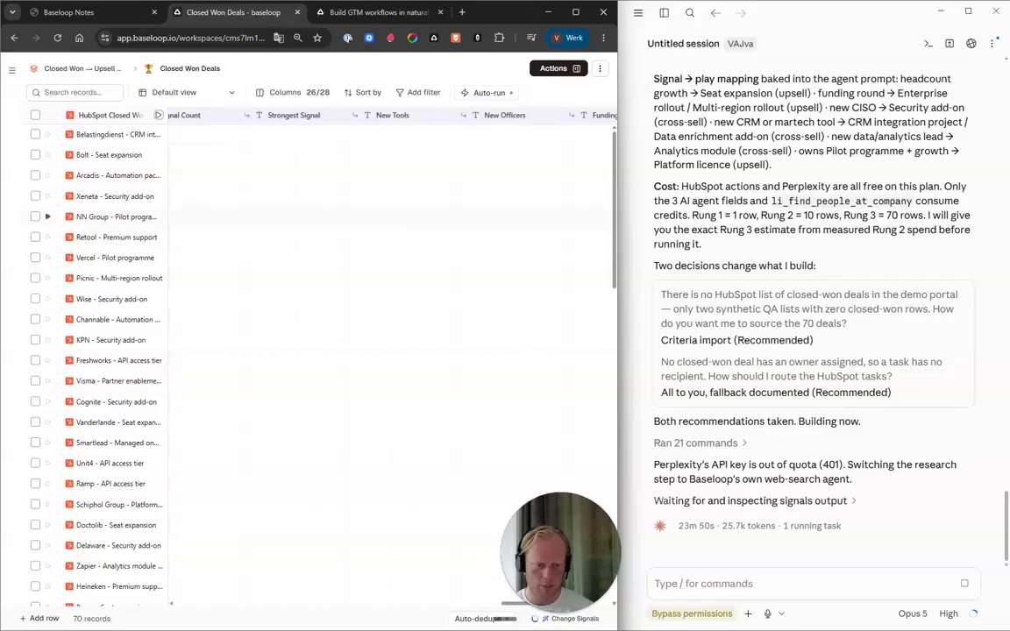
pyautogui.hscroll(-8, 390, 351)
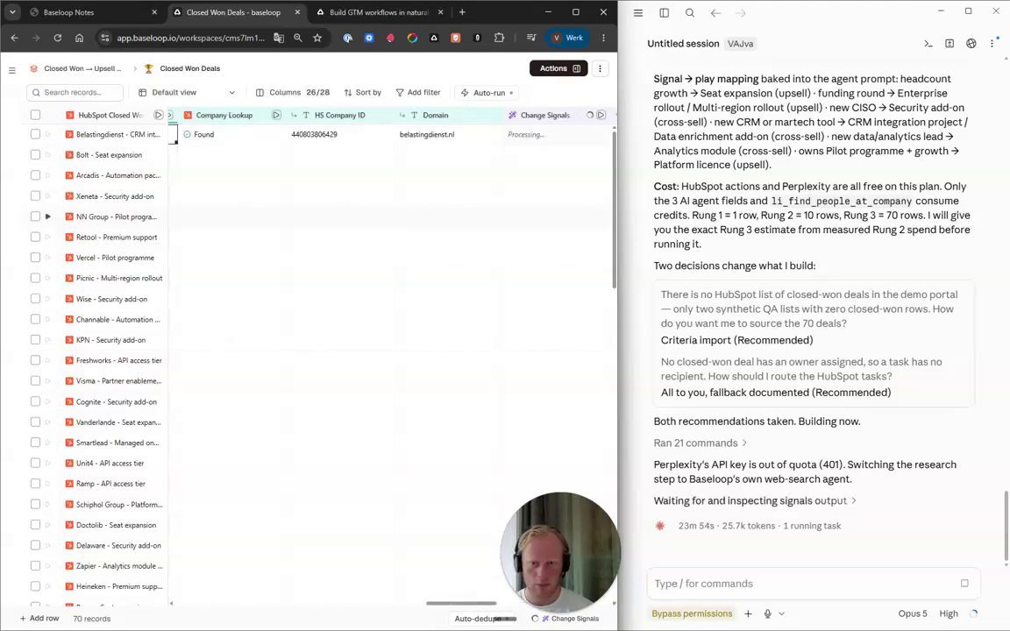
pyautogui.hscroll(3, 390, 216)
pyautogui.hscroll(-5, 420, 216)
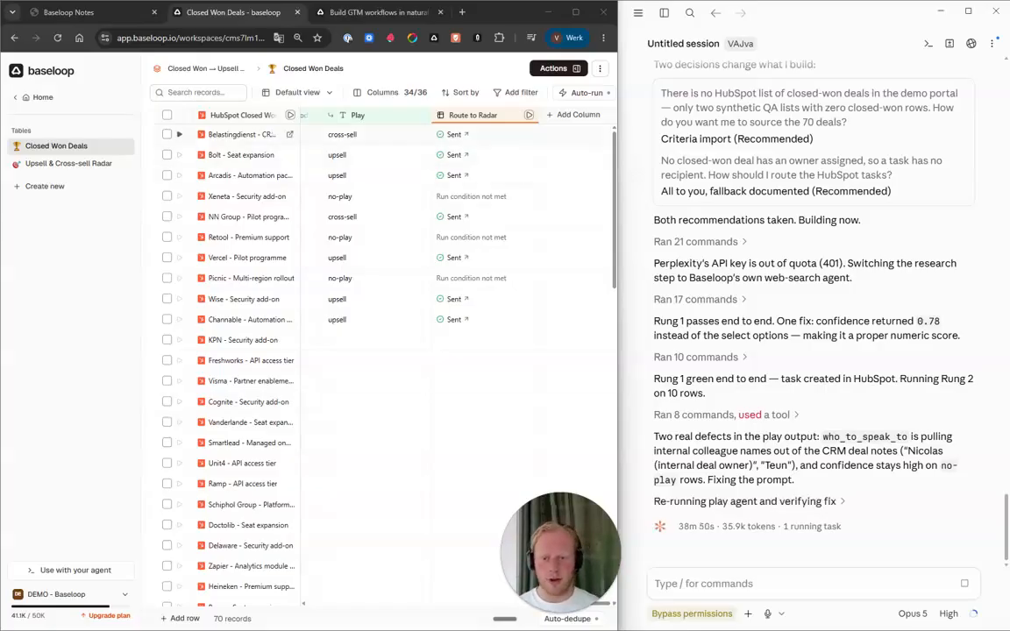
# Step: Review the Play values of the first ten deals, comparing cross-sell, upsell and no-play rows with Route to Radar
pyautogui.moveTo(351, 134); pyautogui.dragTo(351, 319)
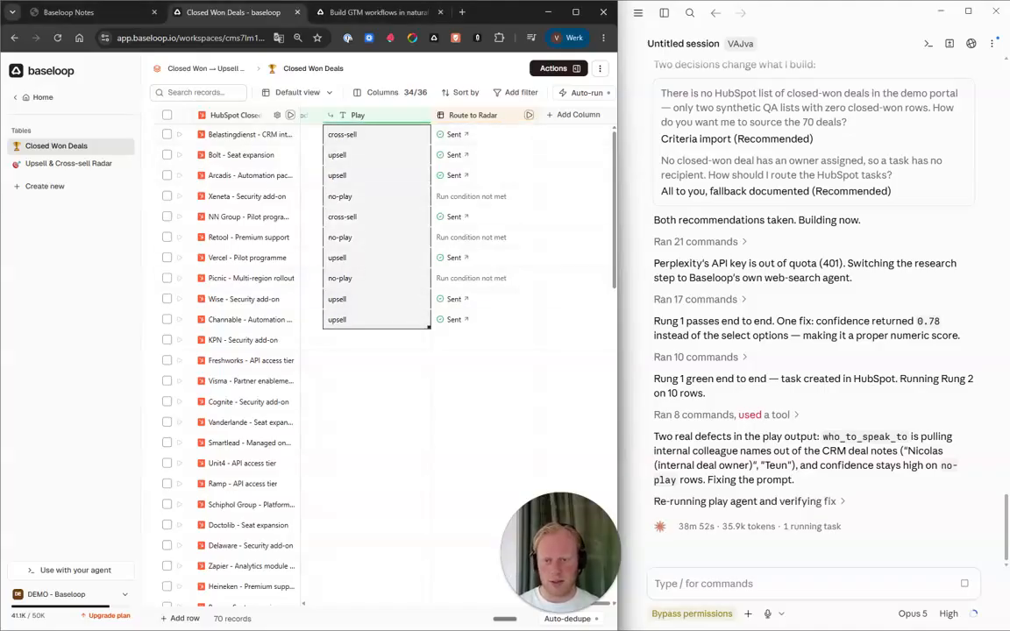
pyautogui.click(351, 134)
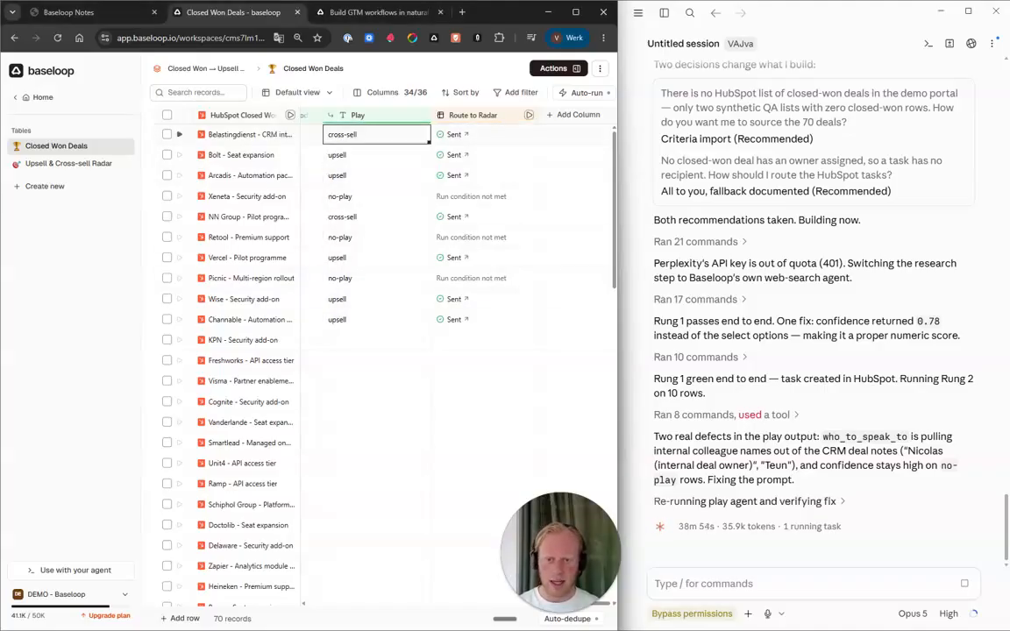
pyautogui.click(350, 156)
pyautogui.click(350, 196)
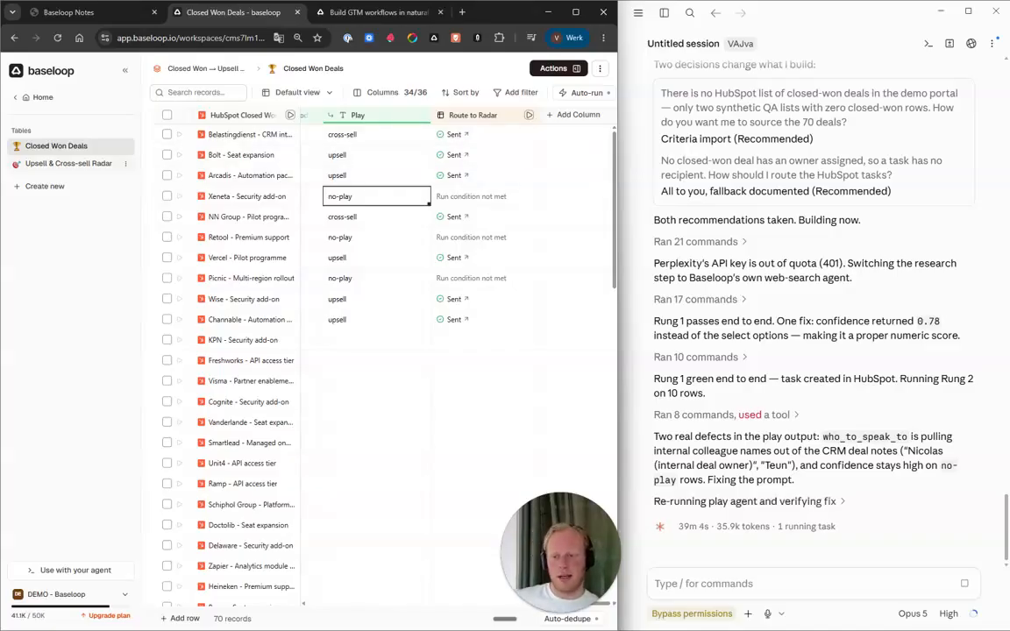
# Step: Open the Upsell & Cross-sell Radar table and examine its columns from Company through Briefing to HubSpot Task
pyautogui.click(69, 163)
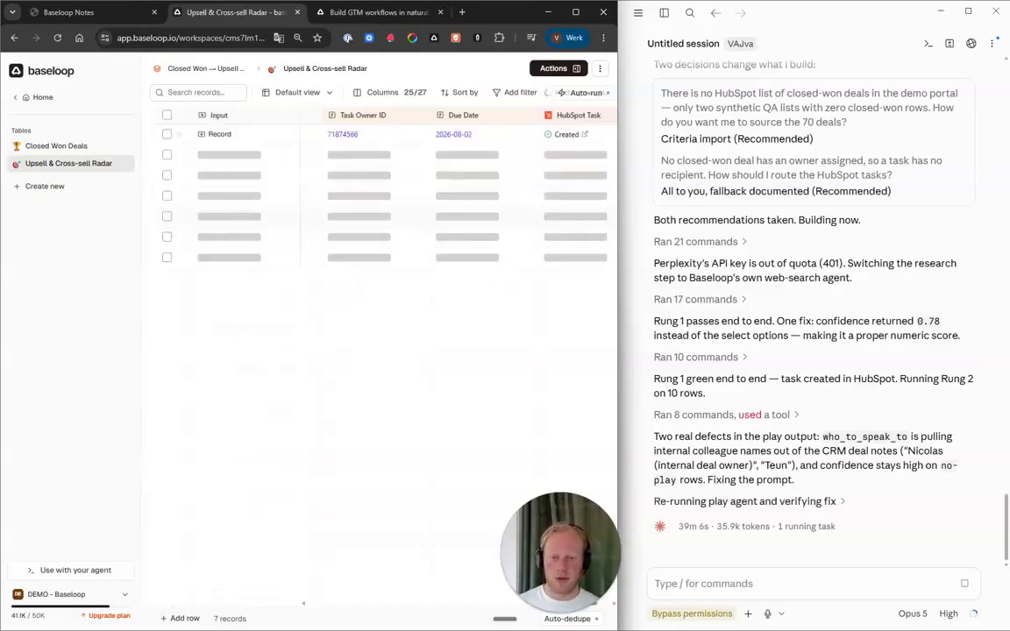
pyautogui.hscroll(-5, 456, 255)
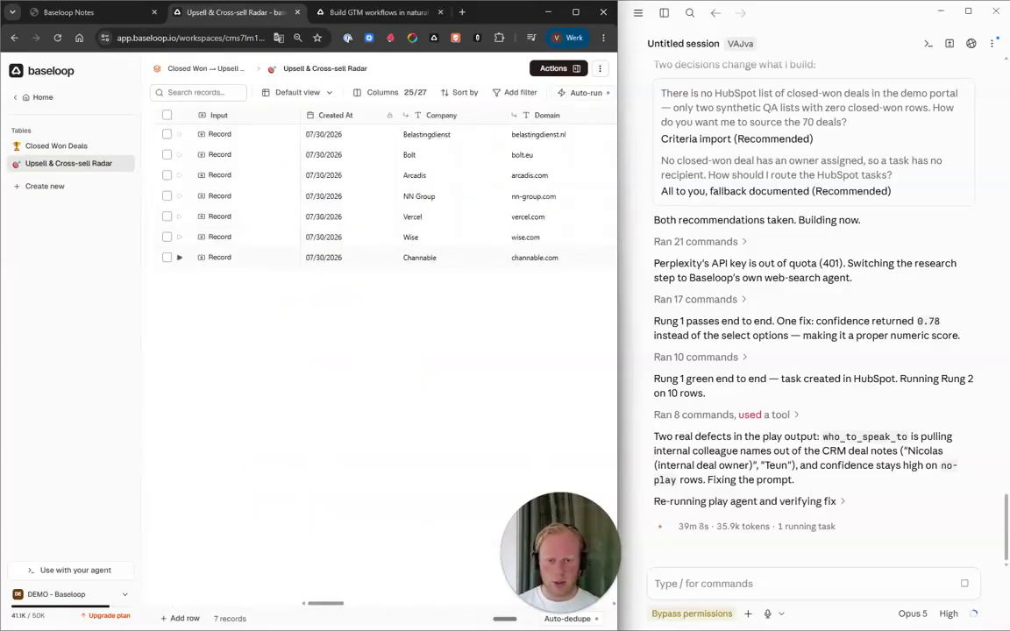
pyautogui.hscroll(10, 386, 193)
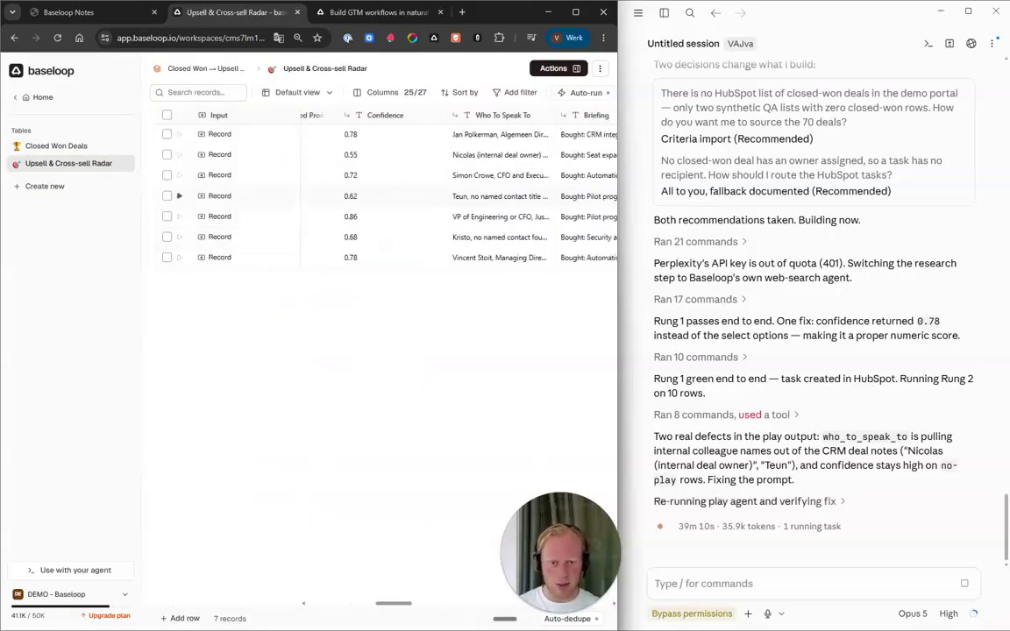
pyautogui.hscroll(3, 386, 162)
pyautogui.hscroll(-3, 386, 158)
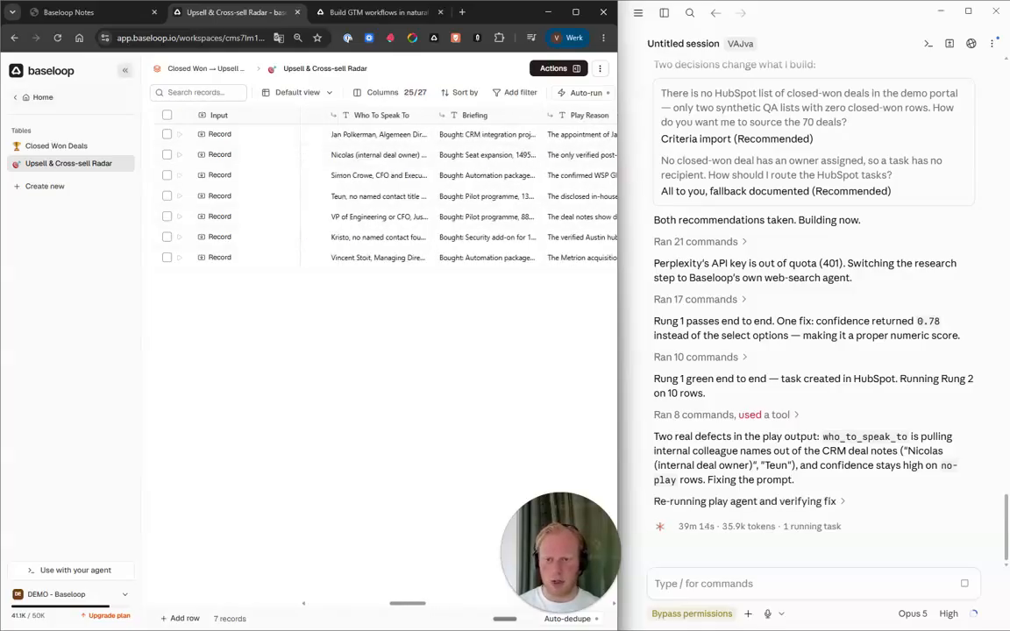
pyautogui.click(124, 70)
pyautogui.hscroll(10, 316, 216)
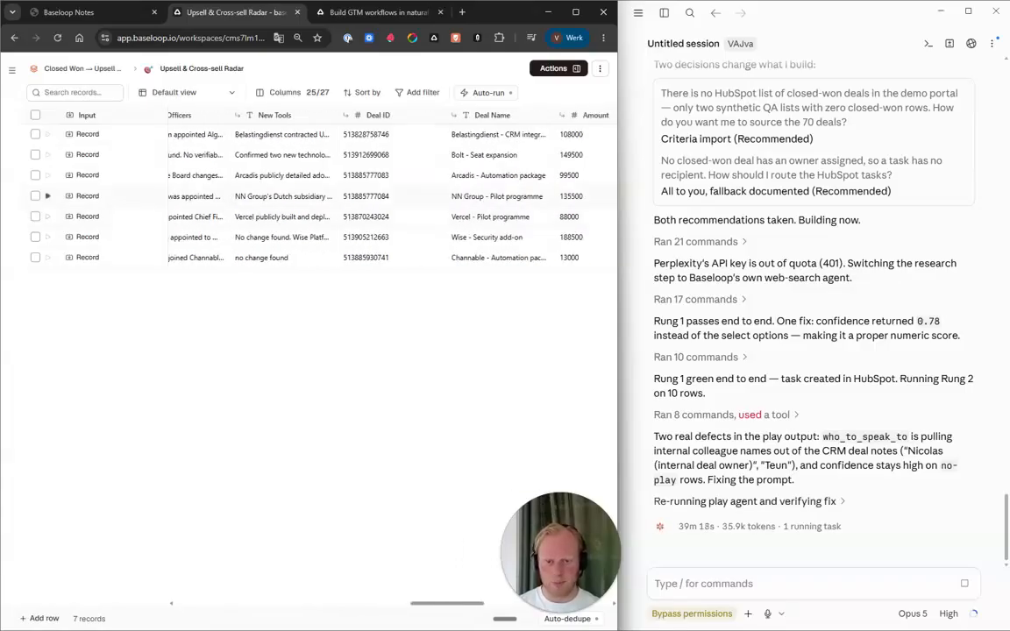
pyautogui.hscroll(10, 315, 216)
pyautogui.hscroll(1, 316, 196)
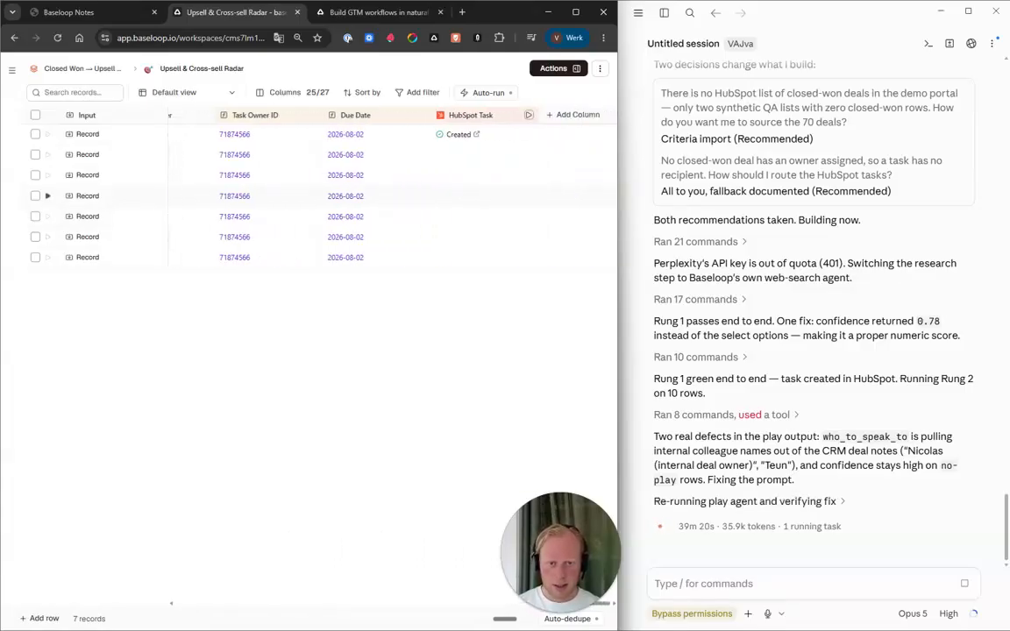
# Step: Open the HubSpot task created for the Belastingdienst deal, read its task notes, and return to the radar table
pyautogui.click(475, 134)
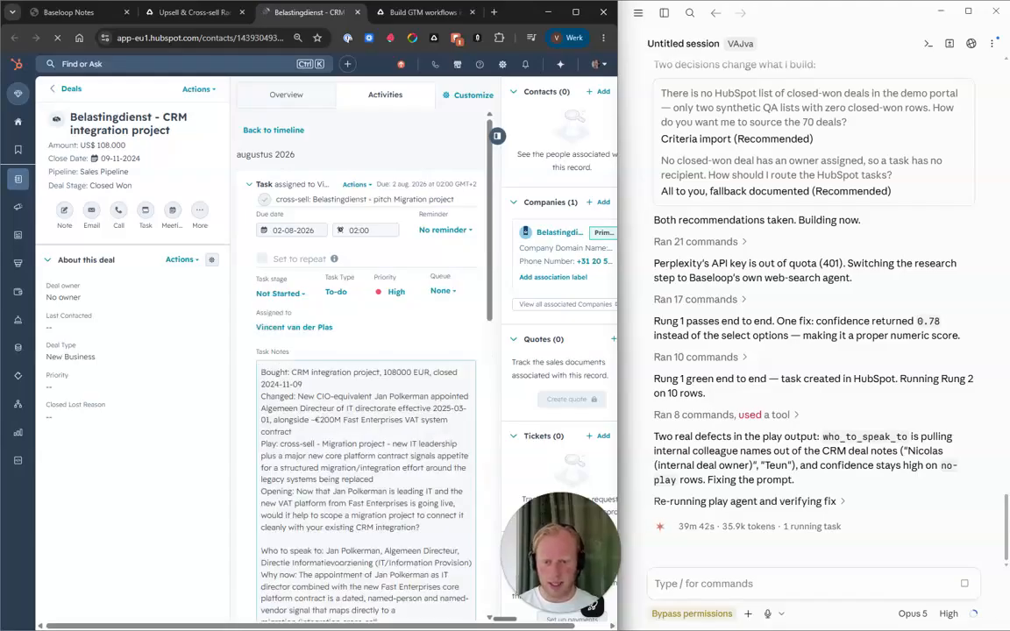
pyautogui.scroll(-10, 408, 541)
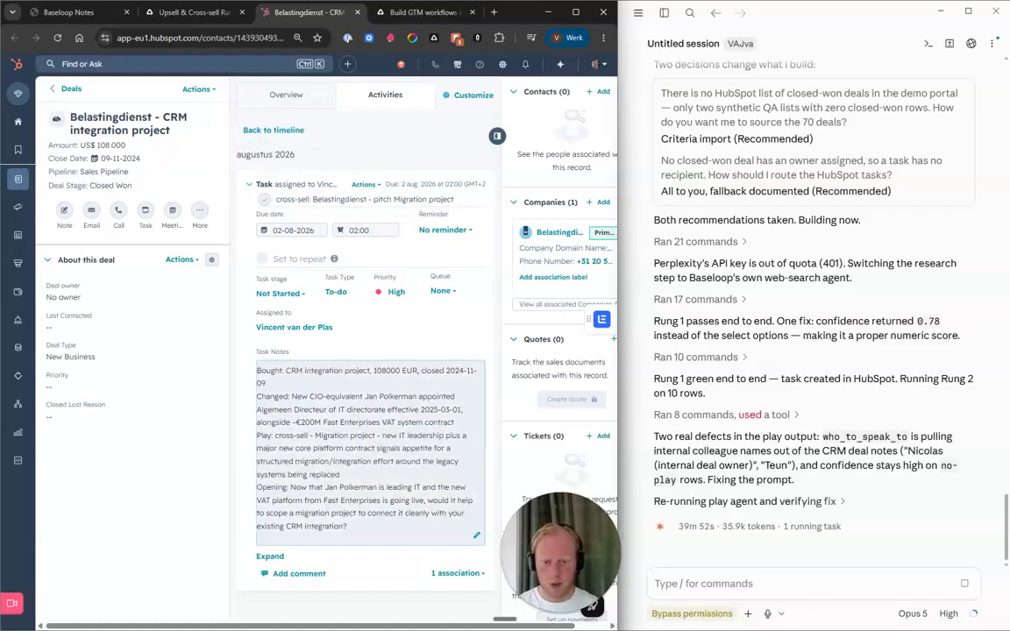
pyautogui.click(189, 13)
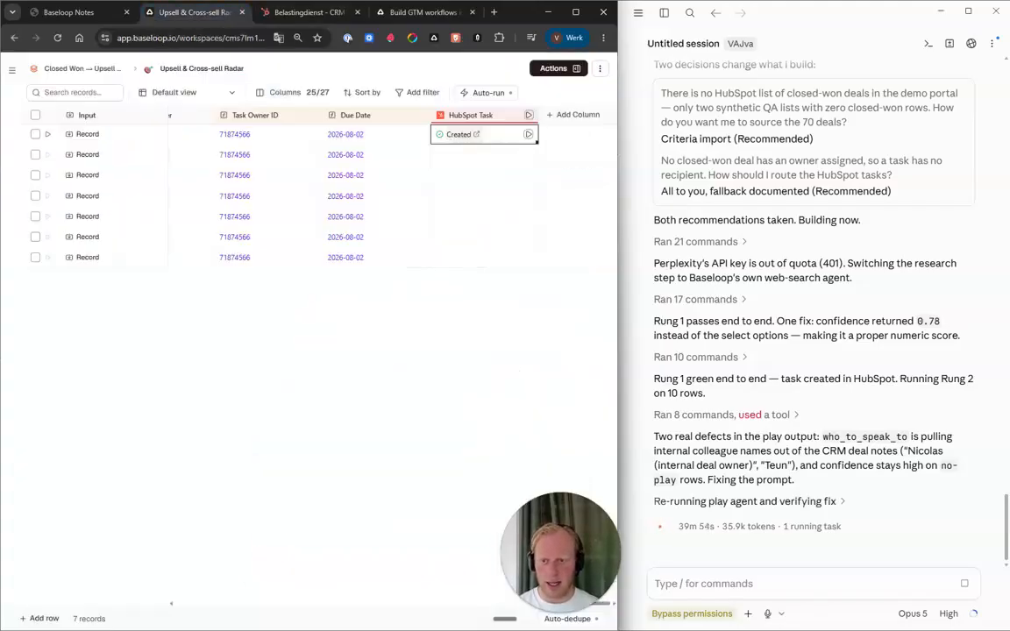
# Step: Turn on auto-run for the Upsell & Cross-sell Radar table so enrichment fields run when new records are added
pyautogui.click(488, 93)
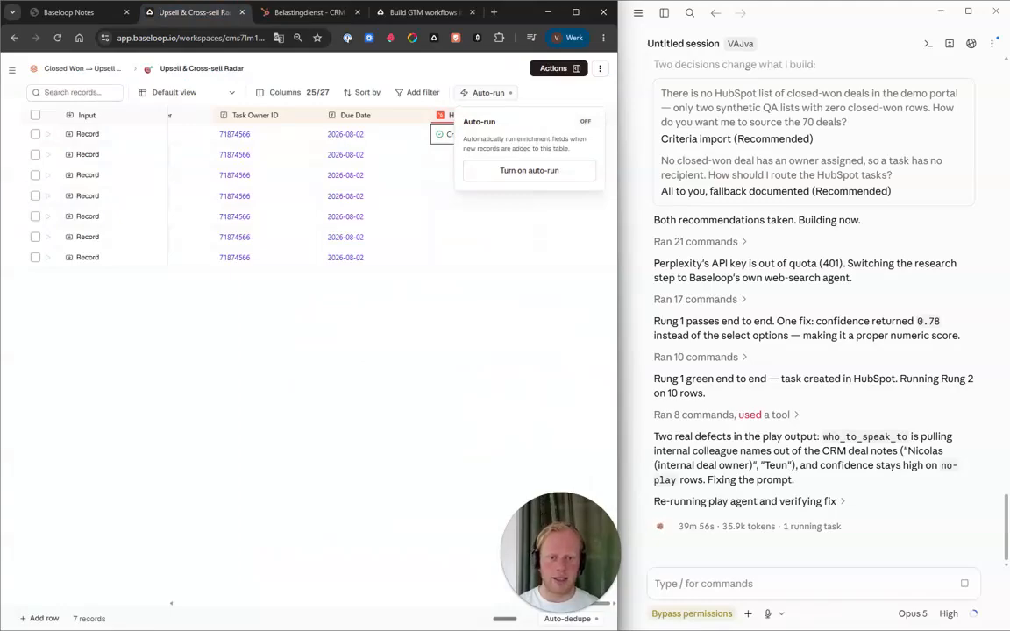
pyautogui.click(529, 170)
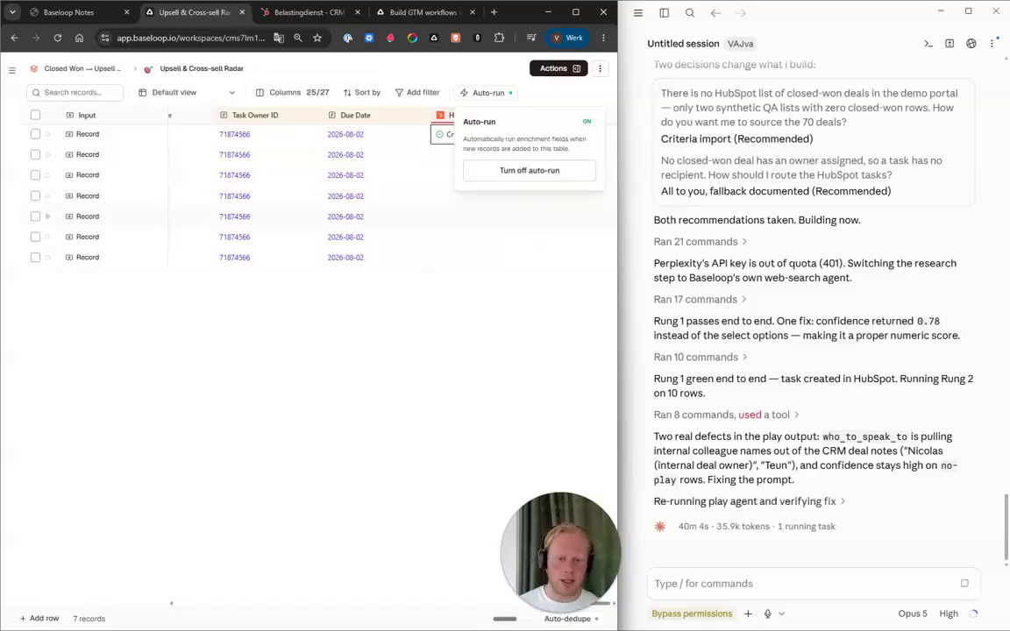
pyautogui.click(515, 258)
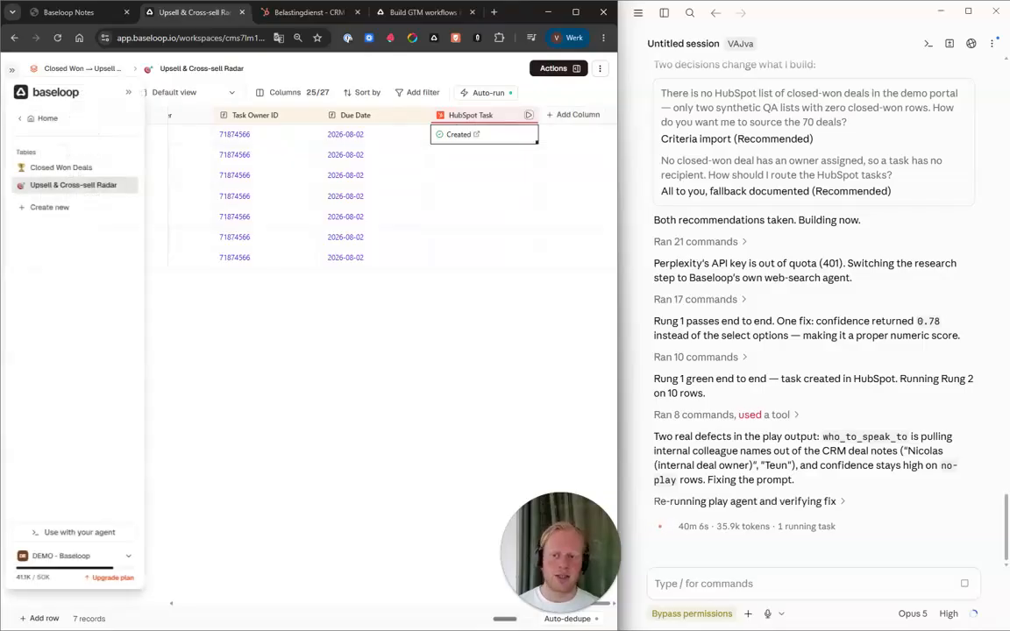
# Step: Look at the Closed Won Deals table, then return to Upsell & Cross-sell Radar and review its Play, Recommended Product, Briefing and Play Reason columns
pyautogui.click(11, 70)
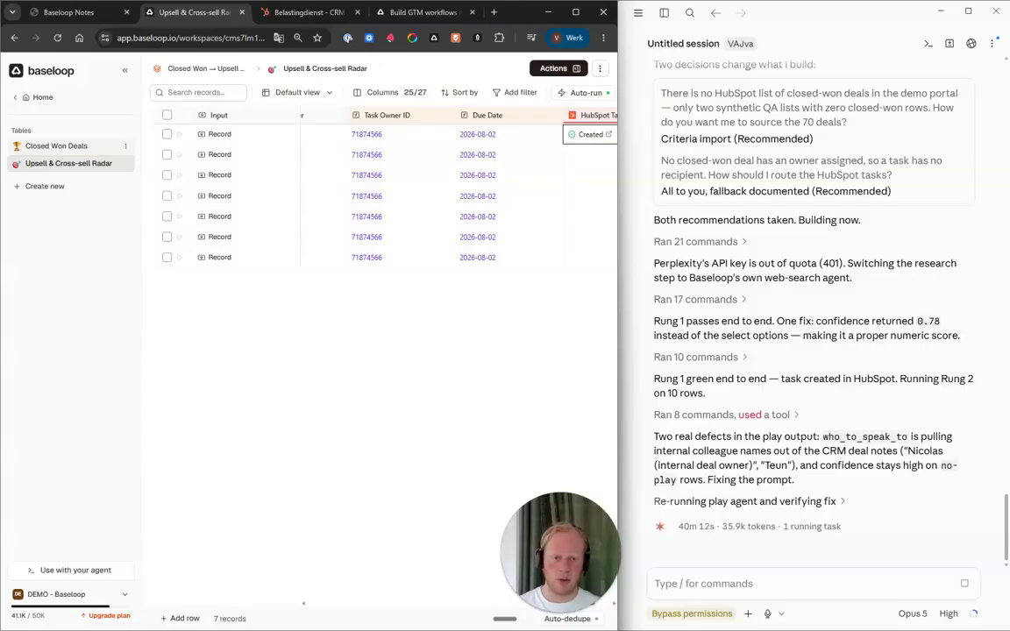
pyautogui.click(58, 146)
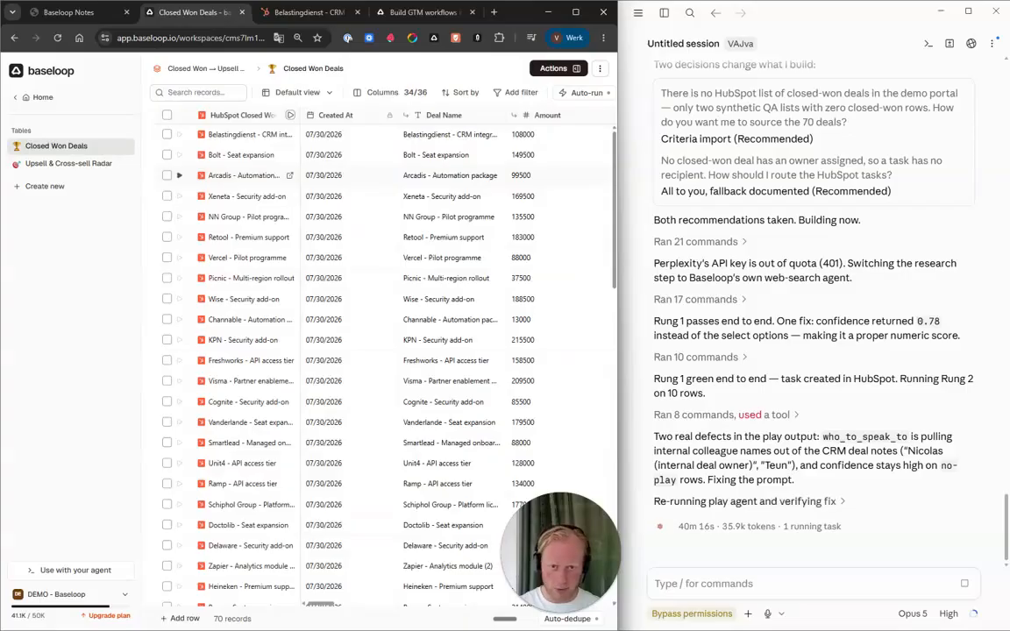
pyautogui.click(69, 164)
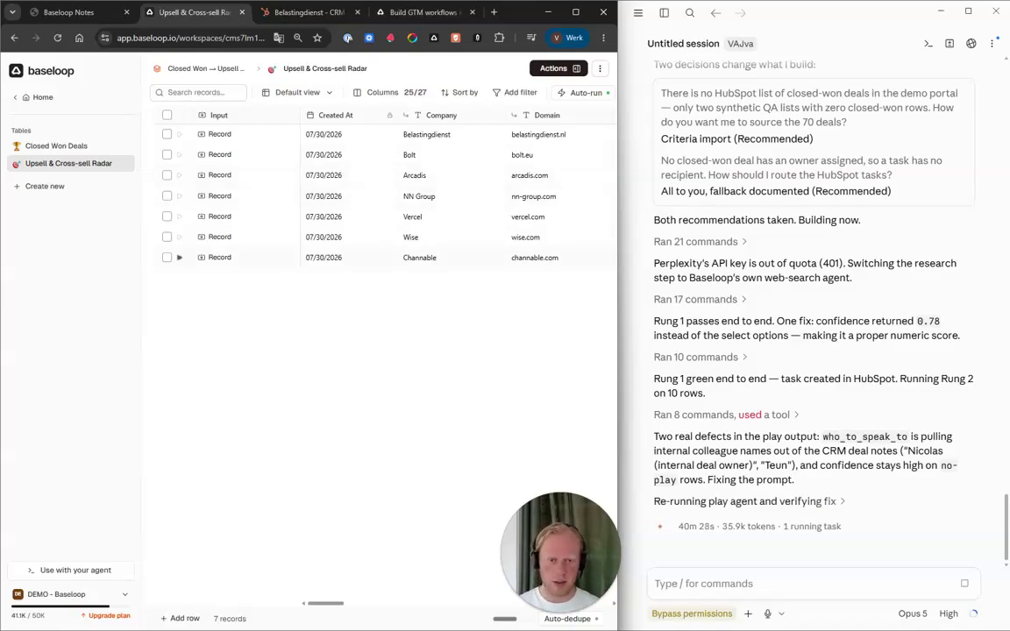
pyautogui.hscroll(5, 386, 193)
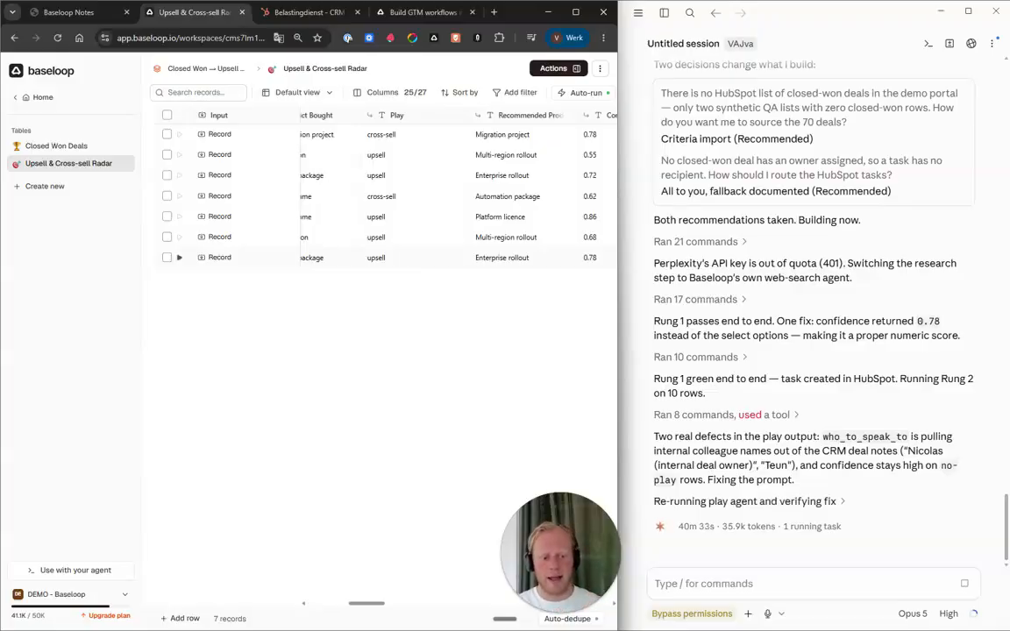
pyautogui.hscroll(10, 386, 193)
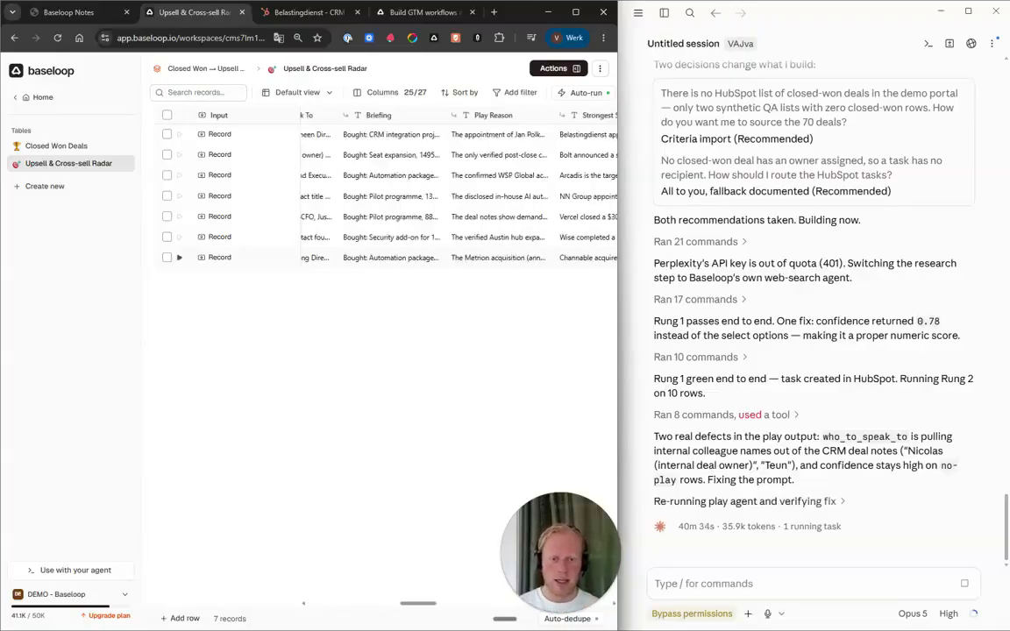